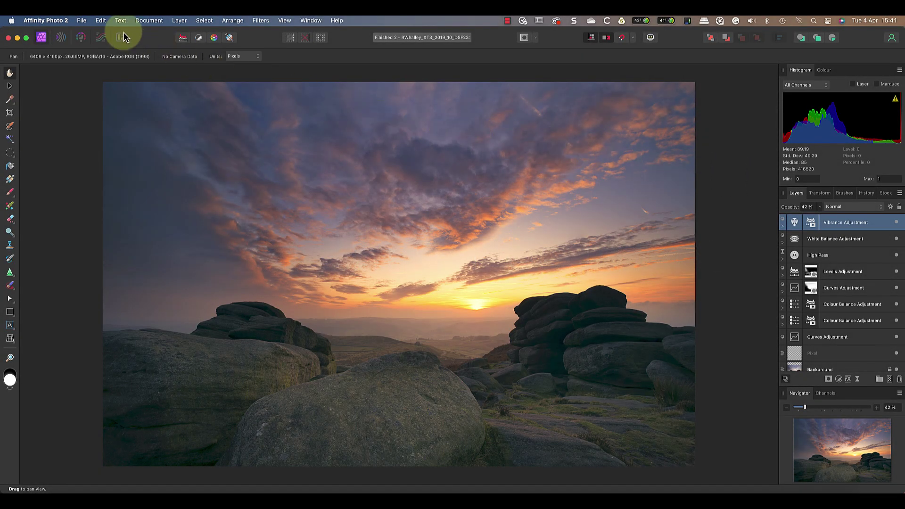
# Step: Start a new document from the File menu using the 1080 × 1080 px Social Media Square Post preset
pyautogui.click(79, 20)
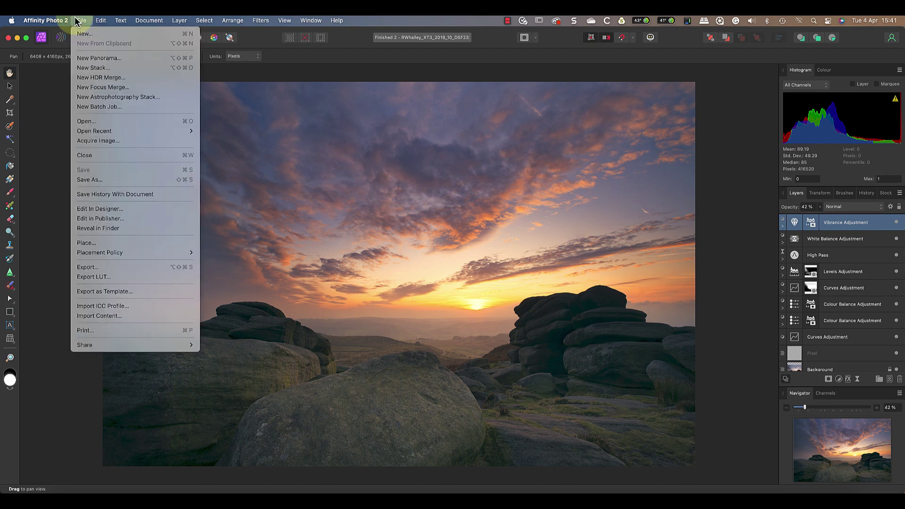
pyautogui.click(85, 40)
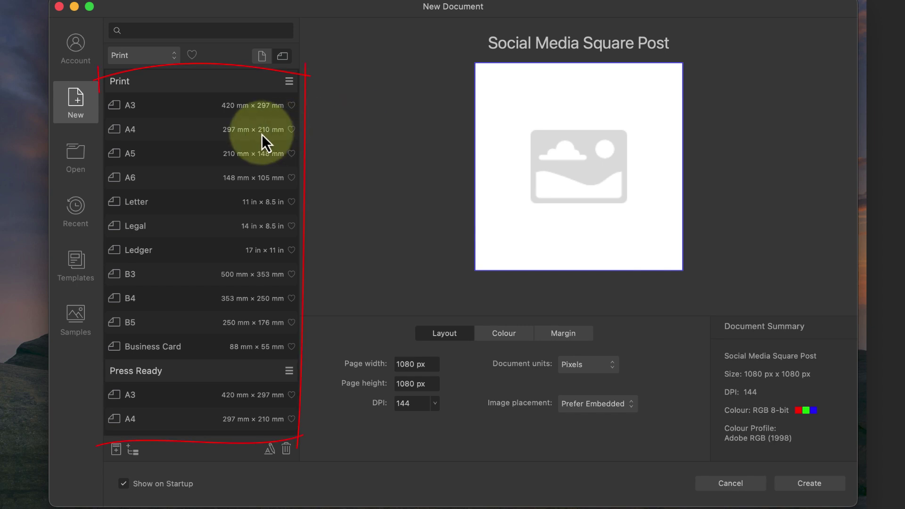
pyautogui.scroll(-2, 241, 135)
pyautogui.scroll(-5, 241, 136)
pyautogui.scroll(-4, 241, 137)
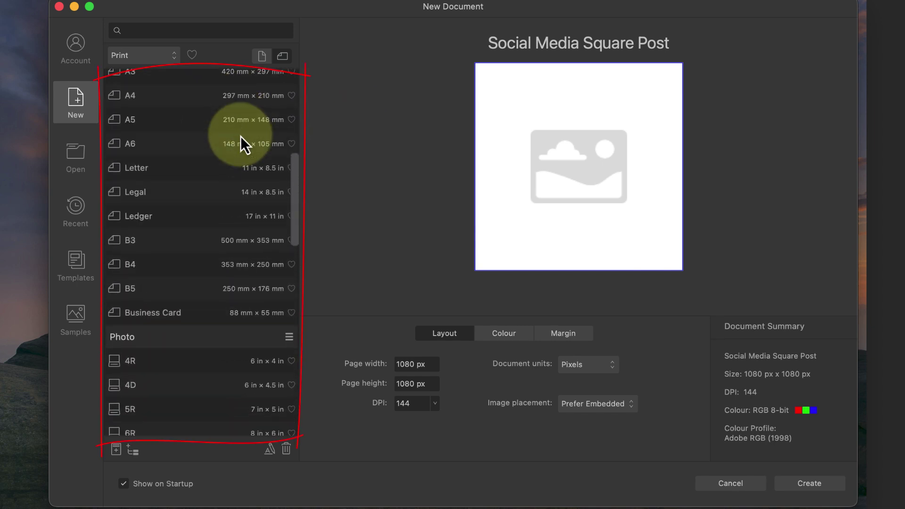
pyautogui.scroll(-3, 241, 136)
pyautogui.scroll(-5, 241, 136)
pyautogui.scroll(-3, 240, 136)
pyautogui.scroll(-1, 241, 137)
pyautogui.scroll(-2, 241, 136)
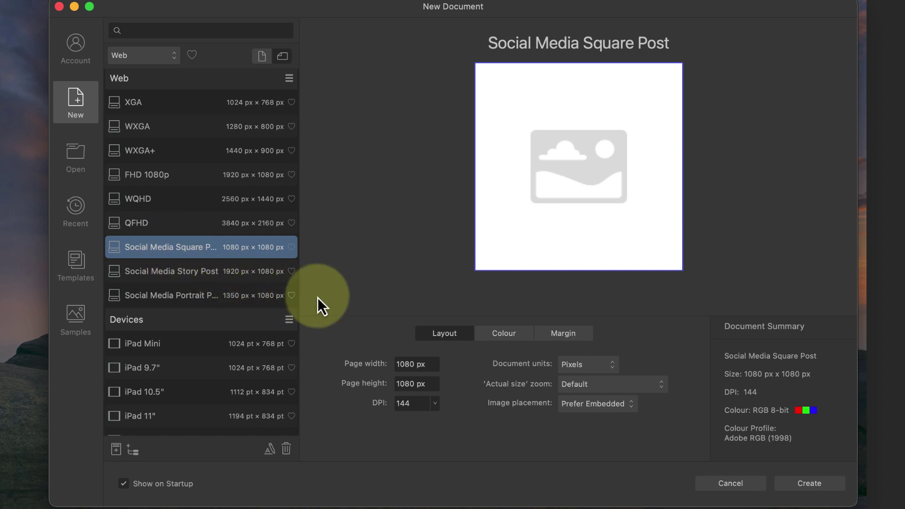
# Step: Review the preset's colour, margin and page size settings
pyautogui.click(509, 333)
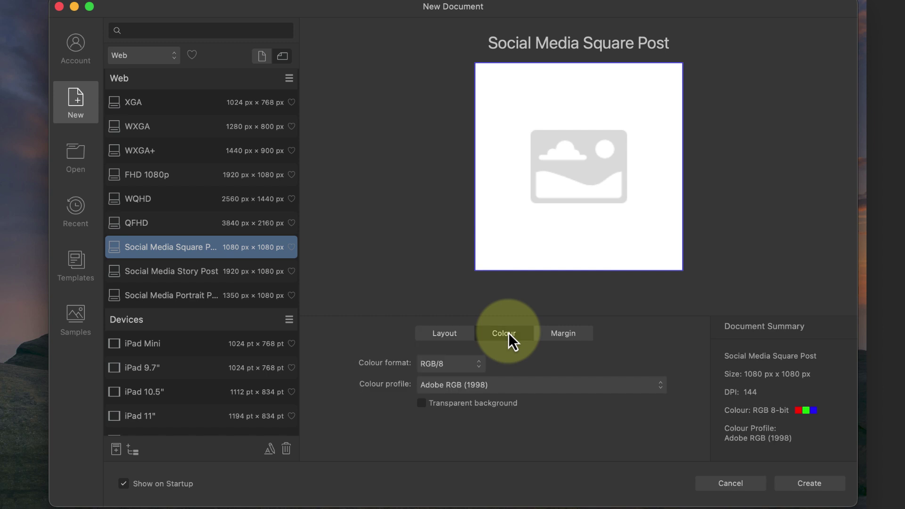
pyautogui.click(547, 334)
pyautogui.click(424, 335)
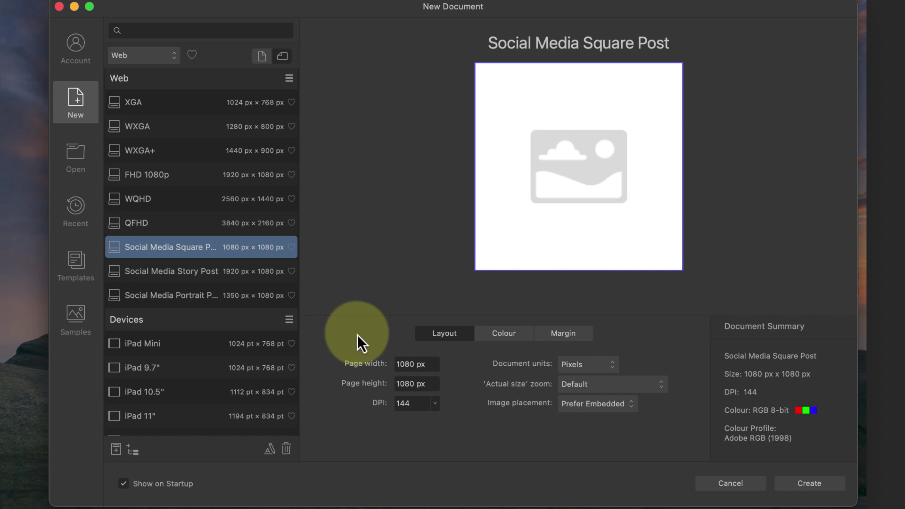
# Step: Choose the sRGB IEC61966-2.1 colour profile and tick Transparent background
pyautogui.click(492, 336)
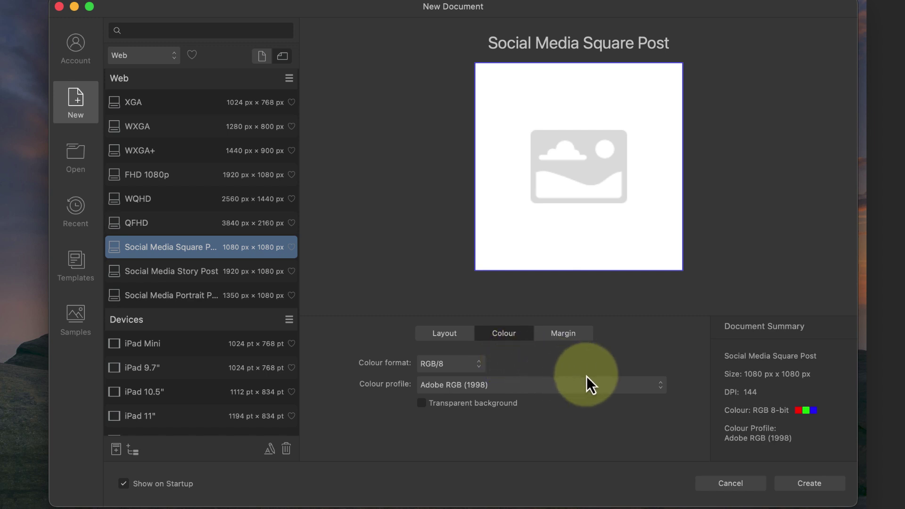
pyautogui.click(661, 390)
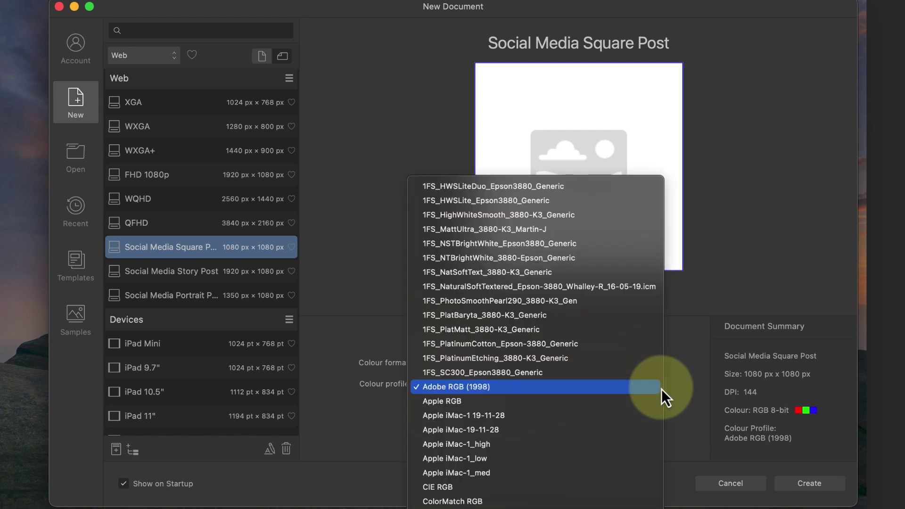
pyautogui.scroll(-10, 662, 389)
pyautogui.scroll(-4, 662, 389)
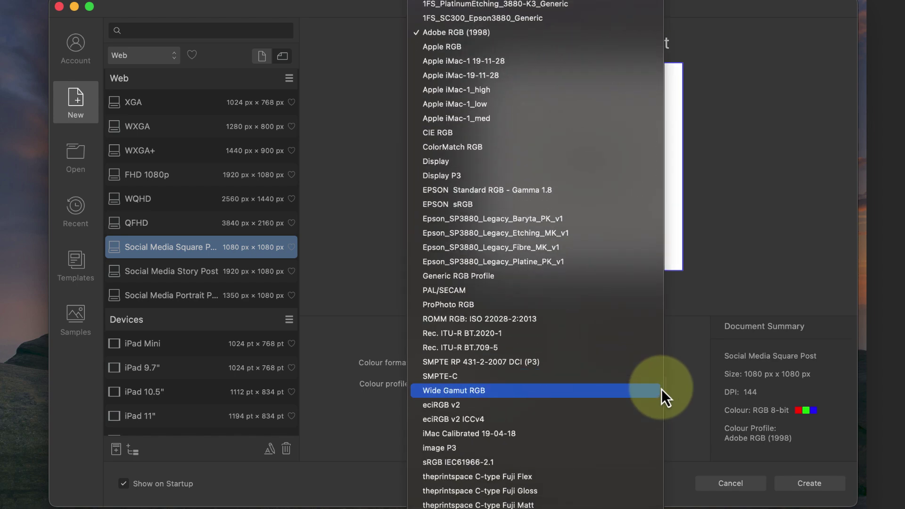
pyautogui.click(570, 460)
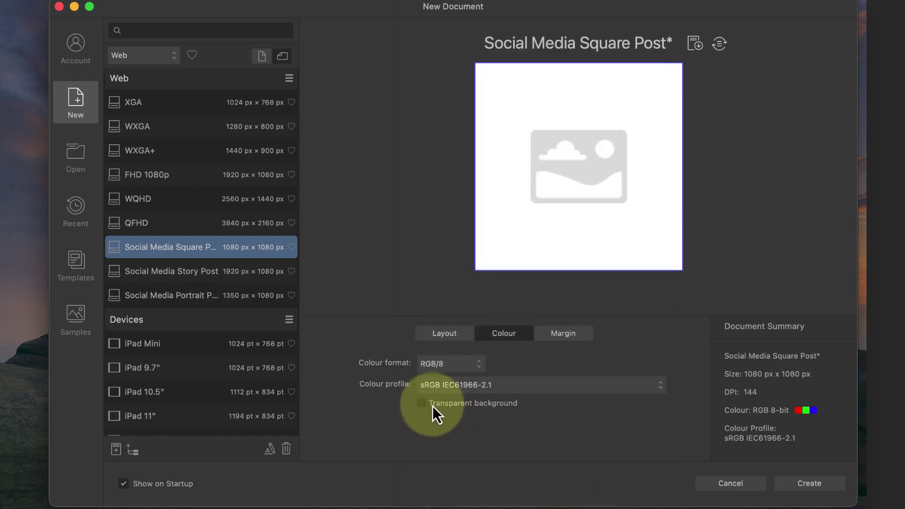
pyautogui.click(423, 404)
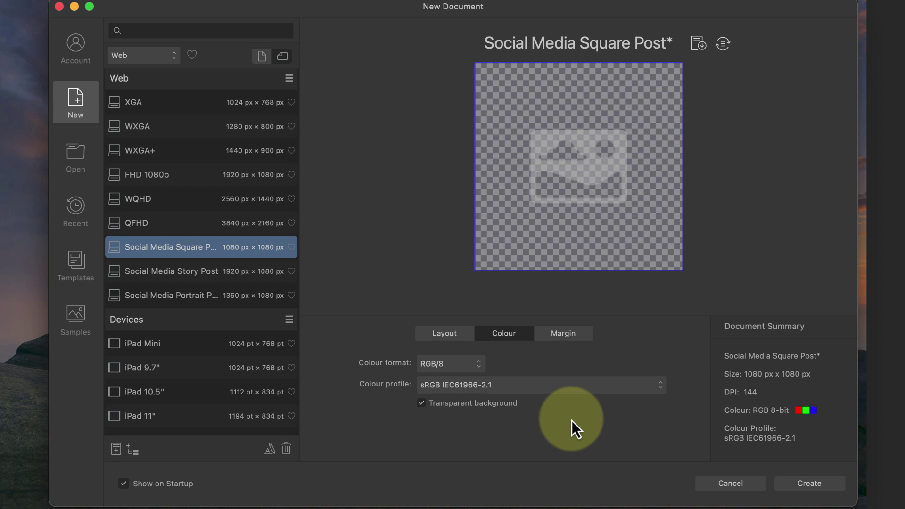
# Step: Turn off margins and save the settings as the 'Instagram Square Post' preset
pyautogui.click(570, 338)
pyautogui.click(421, 364)
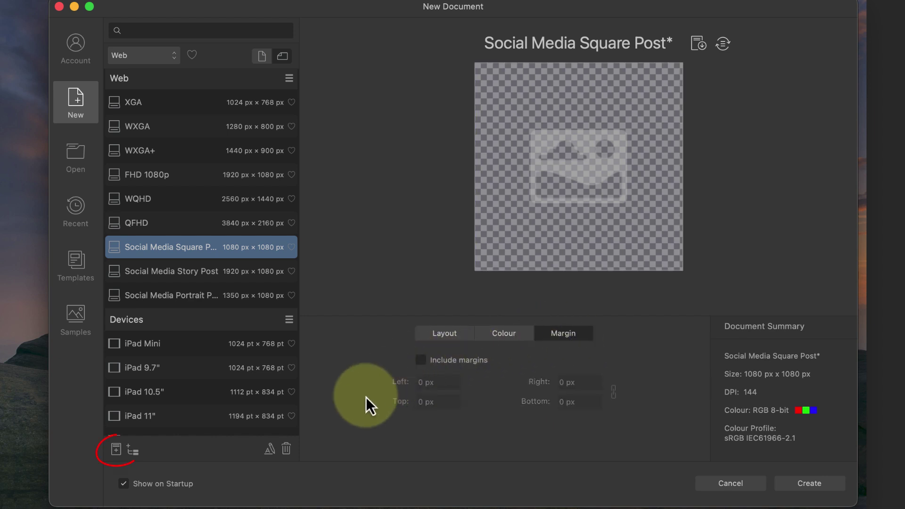
pyautogui.click(115, 452)
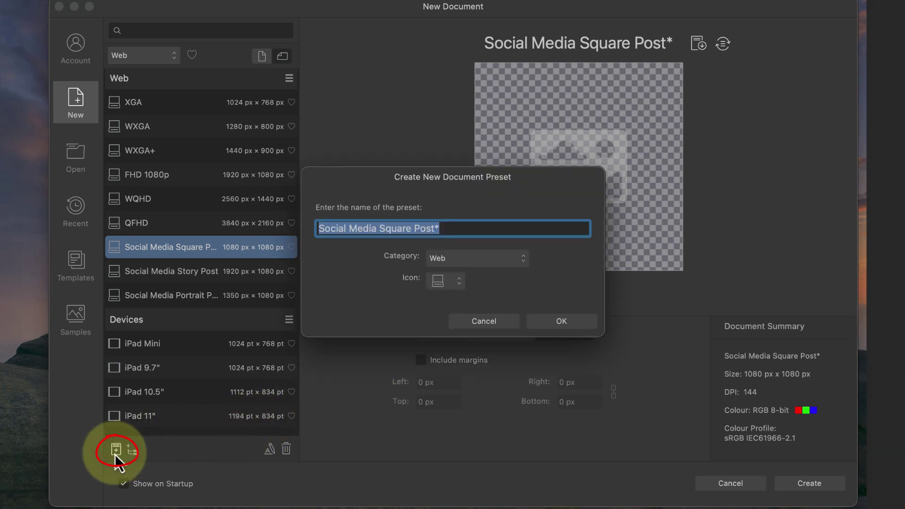
pyautogui.click(335, 228)
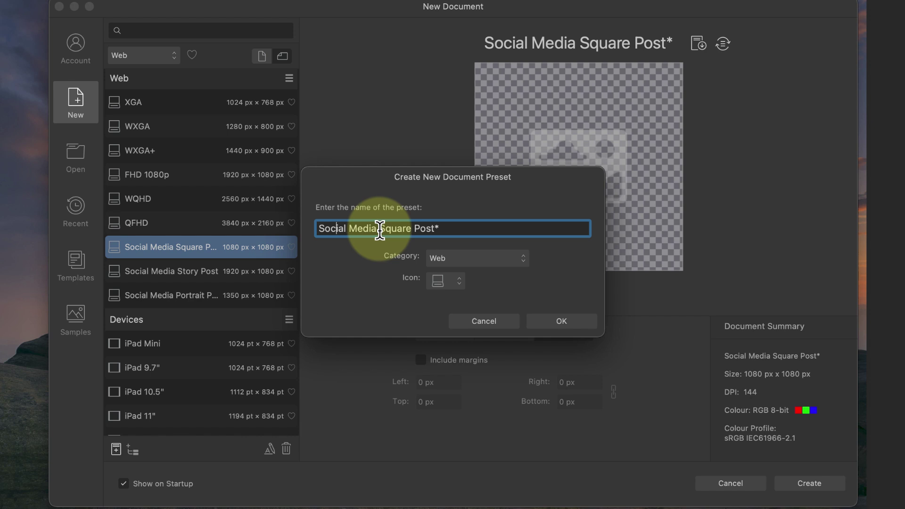
pyautogui.moveTo(377, 228); pyautogui.dragTo(311, 231)
pyautogui.write('Instagra')
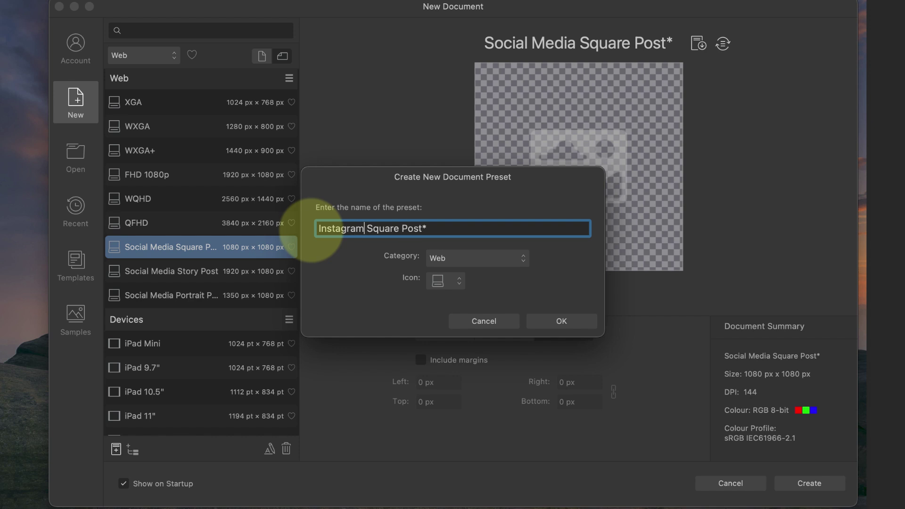
pyautogui.write('m')
pyautogui.click(560, 326)
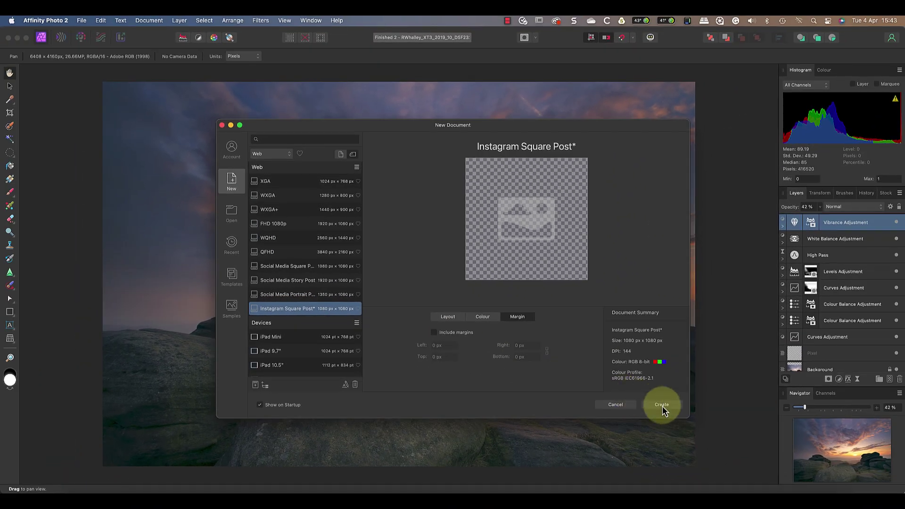
# Step: Create the square document and Copy Merged the landscape photo
pyautogui.click(663, 406)
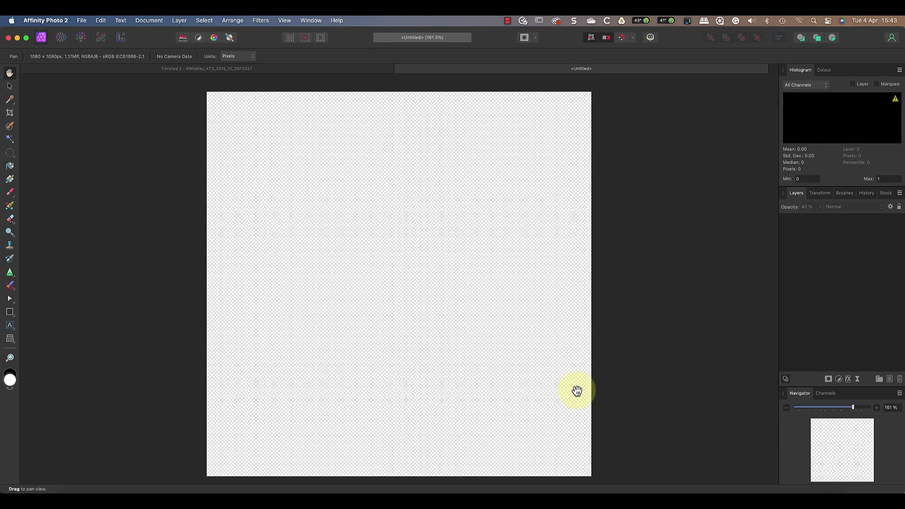
pyautogui.click(217, 71)
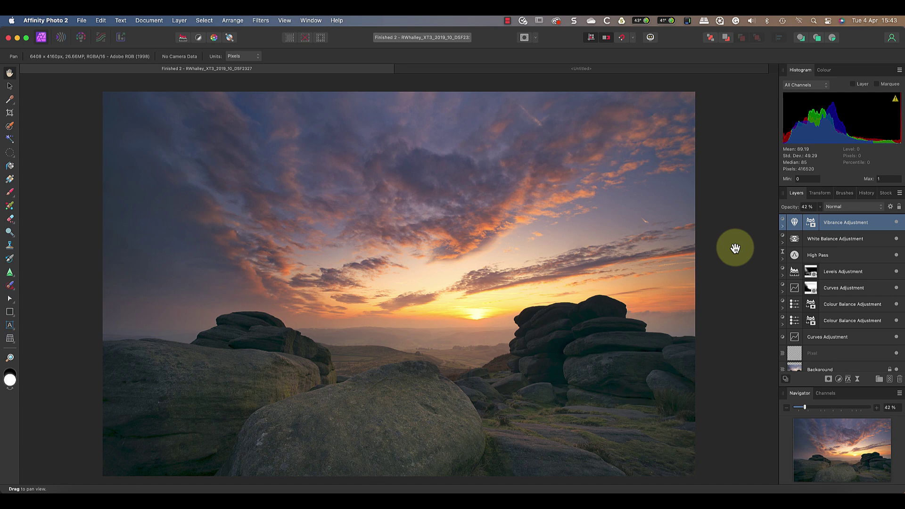
pyautogui.click(100, 21)
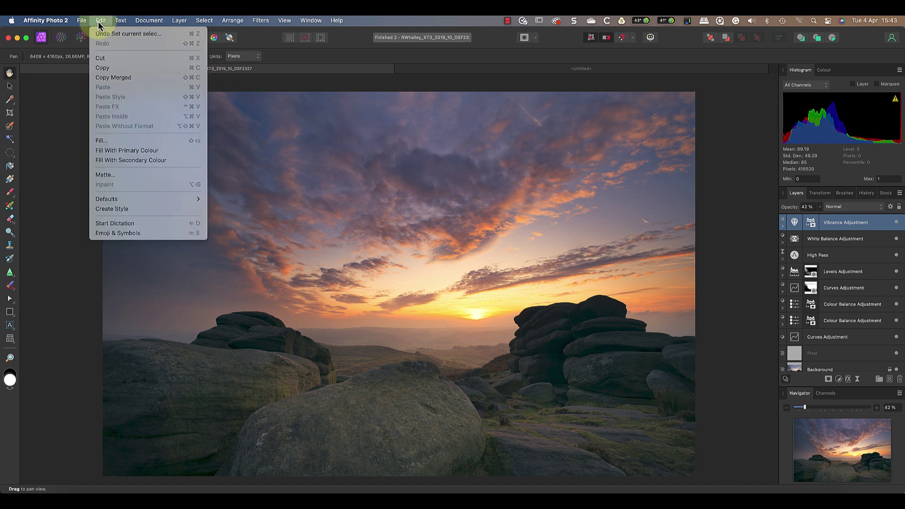
pyautogui.click(118, 79)
# Step: Paste the merged landscape into the new Untitled square document
pyautogui.click(431, 73)
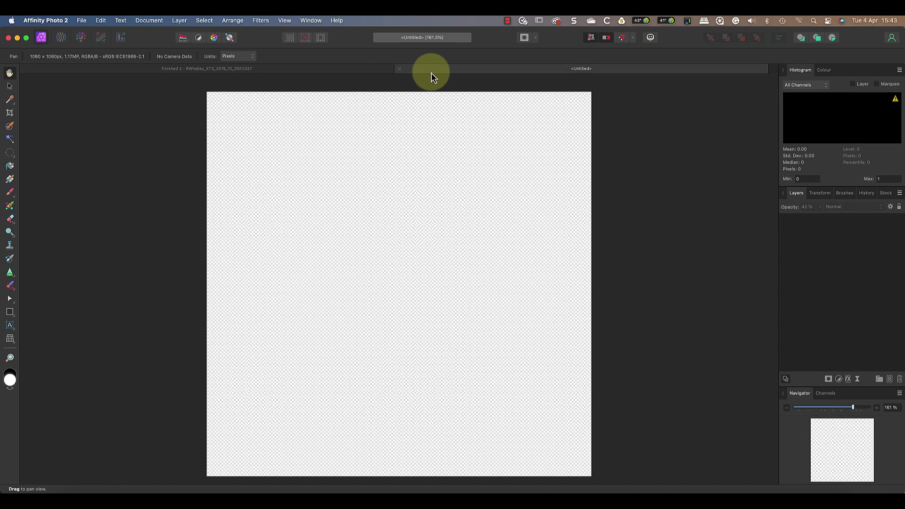
pyautogui.click(102, 21)
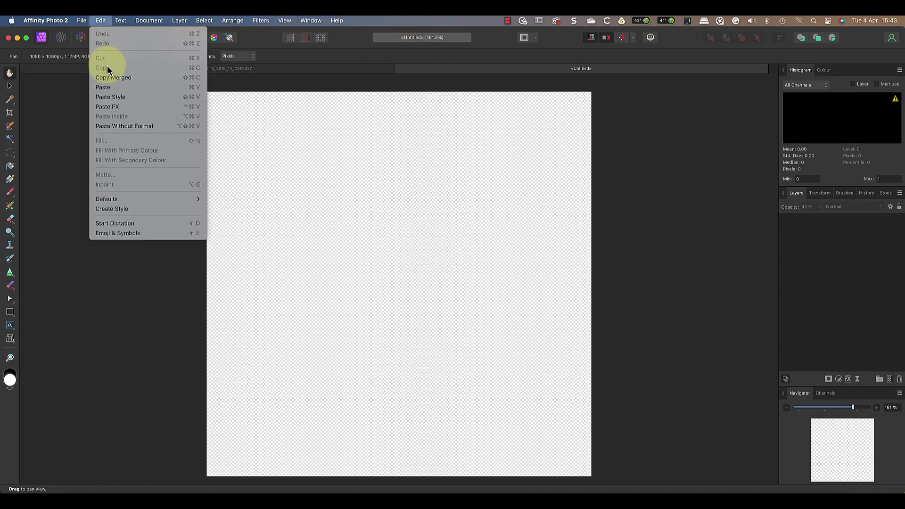
pyautogui.click(111, 89)
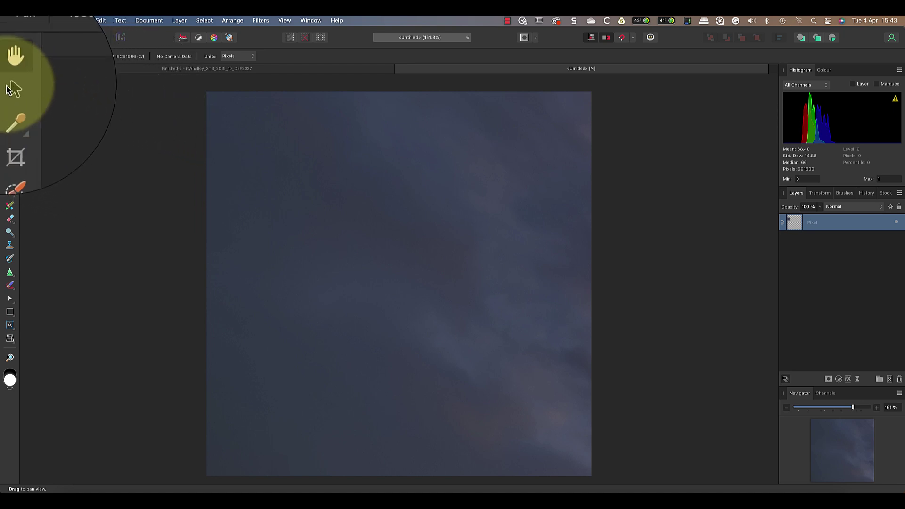
# Step: Shrink the pasted photo from its top-left corner with the Move tool, zooming out
pyautogui.click(11, 88)
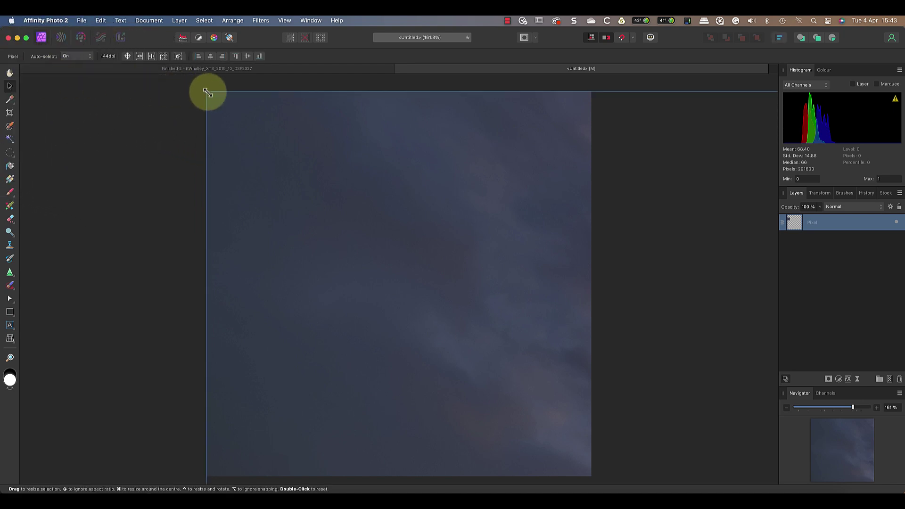
pyautogui.moveTo(208, 92)
pyautogui.mouseDown()
pyautogui.moveTo(354, 259)
pyautogui.moveTo(465, 332)
pyautogui.moveTo(442, 263)
pyautogui.moveTo(248, 142)
pyautogui.mouseUp()
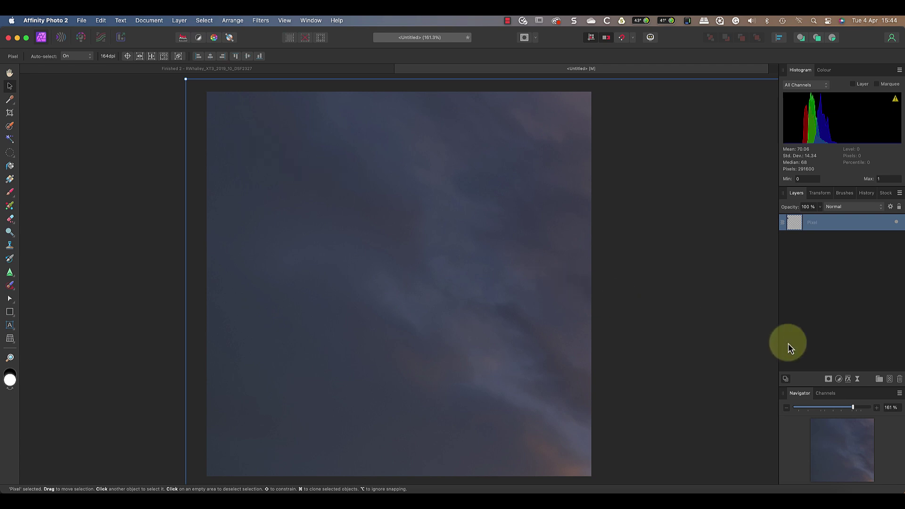
pyautogui.click(817, 408)
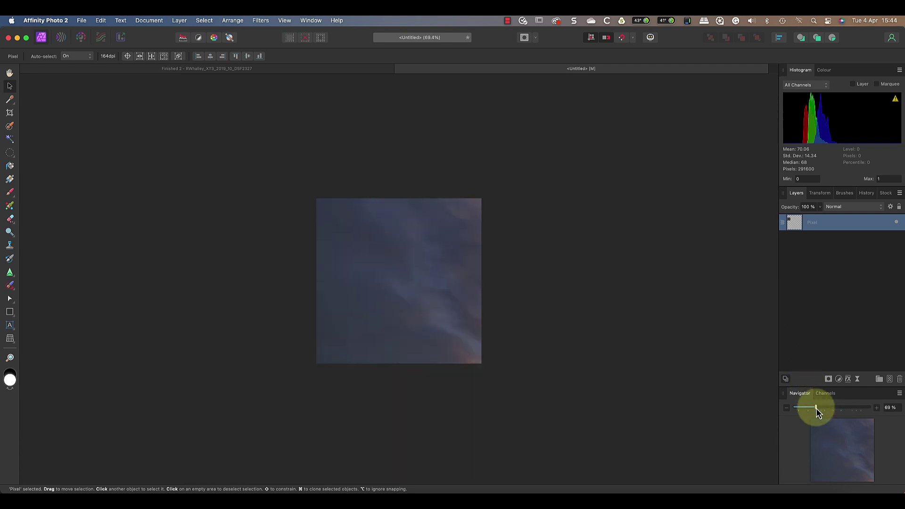
pyautogui.moveTo(817, 409); pyautogui.dragTo(808, 409)
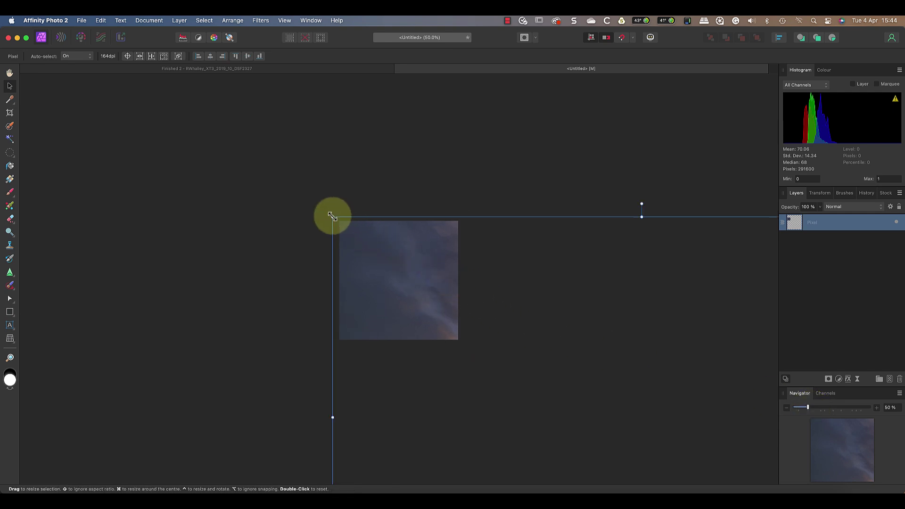
# Step: Scale the photo down further from both corners and return to the landscape document
pyautogui.moveTo(333, 216)
pyautogui.mouseDown()
pyautogui.moveTo(427, 285)
pyautogui.moveTo(616, 397)
pyautogui.moveTo(218, 183)
pyautogui.mouseUp()
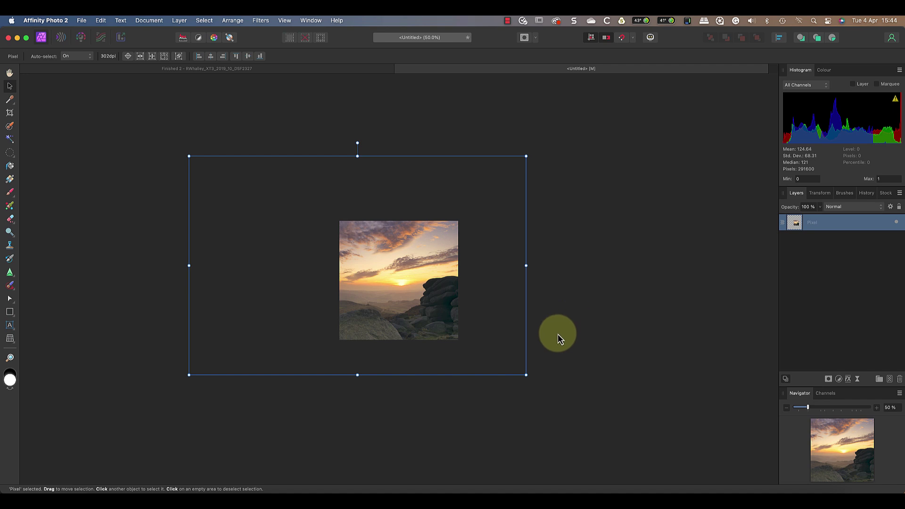
pyautogui.moveTo(524, 375); pyautogui.dragTo(463, 334)
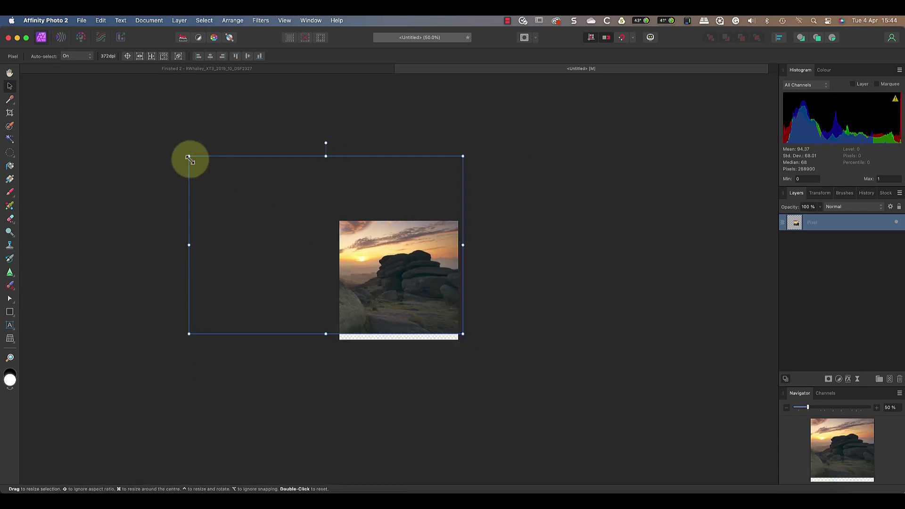
pyautogui.moveTo(189, 157); pyautogui.dragTo(337, 252)
pyautogui.click(335, 72)
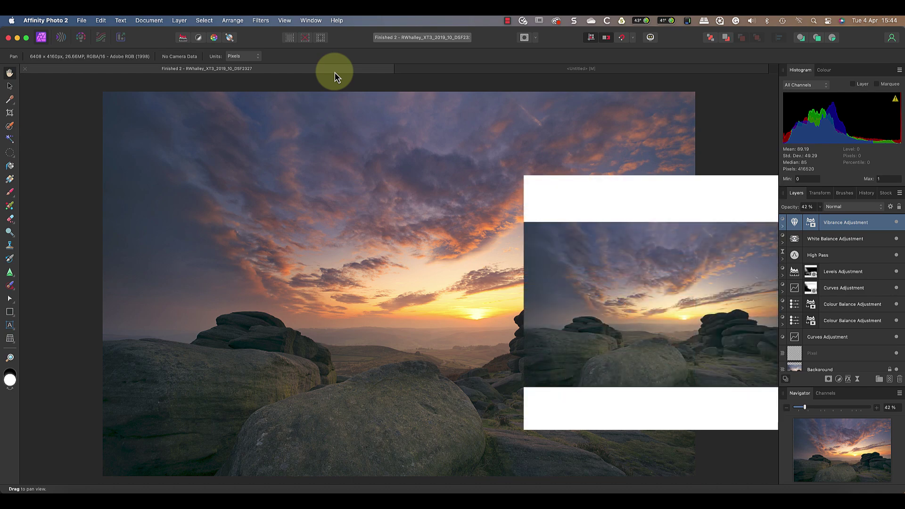
# Step: Delete the pasted photo layer from the square and return to the Finished 2 landscape
pyautogui.moveTo(420, 71); pyautogui.dragTo(419, 71)
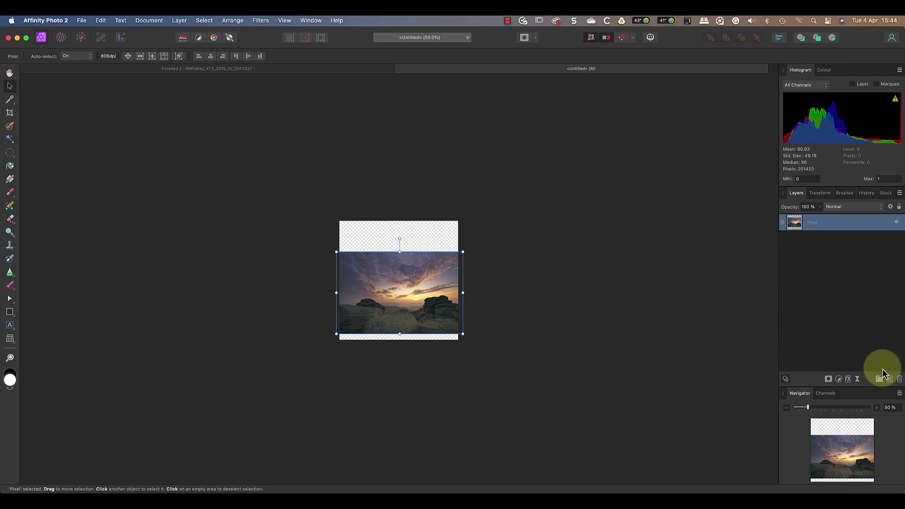
pyautogui.click(901, 380)
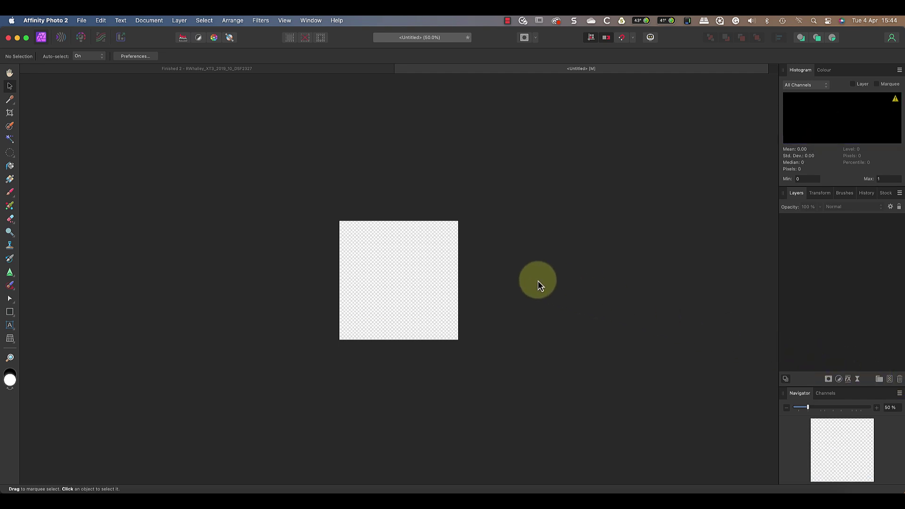
pyautogui.click(260, 67)
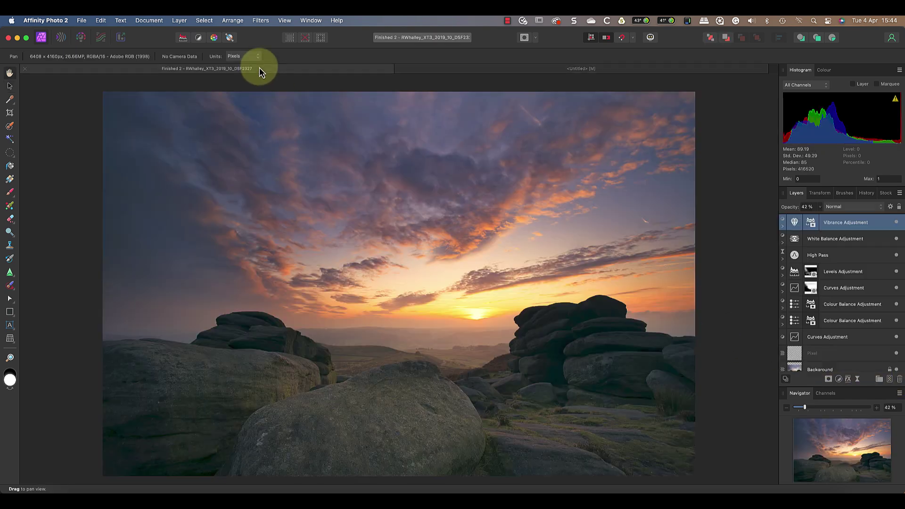
# Step: Copy Merged the sunset landscape and make a new document from the clipboard
pyautogui.click(102, 20)
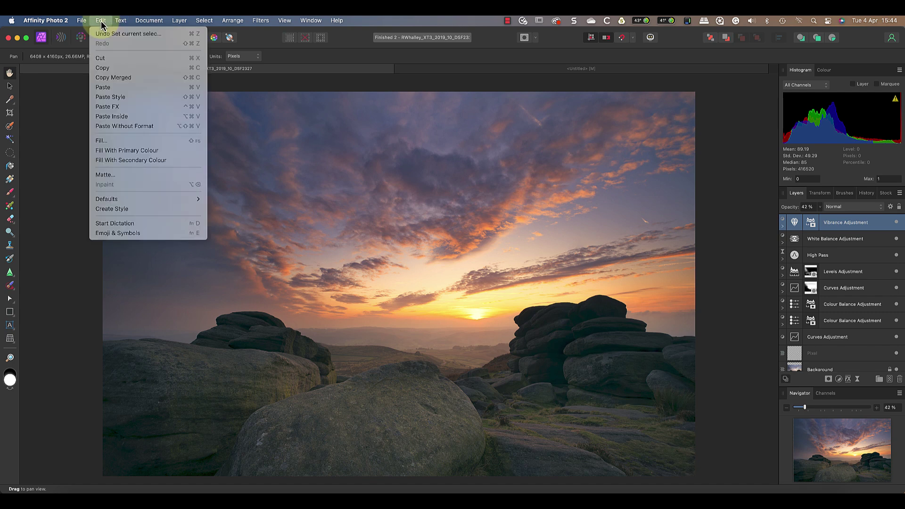
pyautogui.click(116, 78)
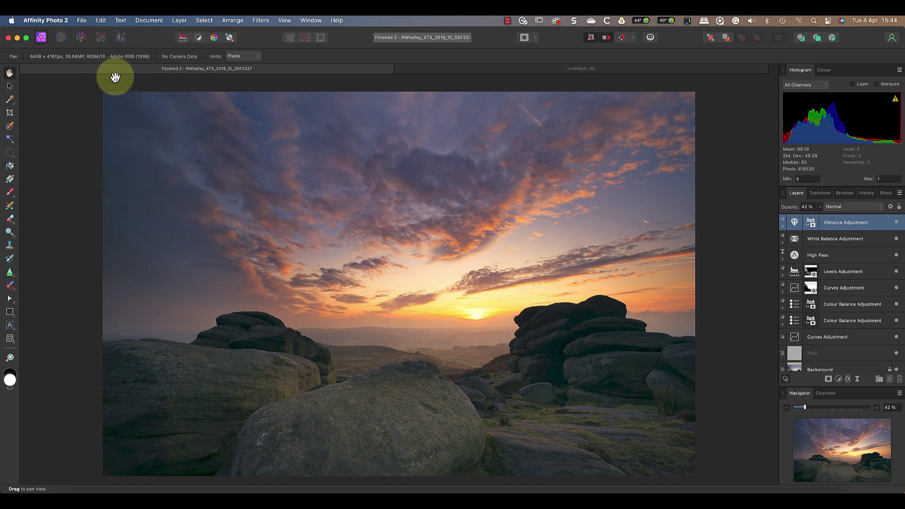
pyautogui.click(82, 21)
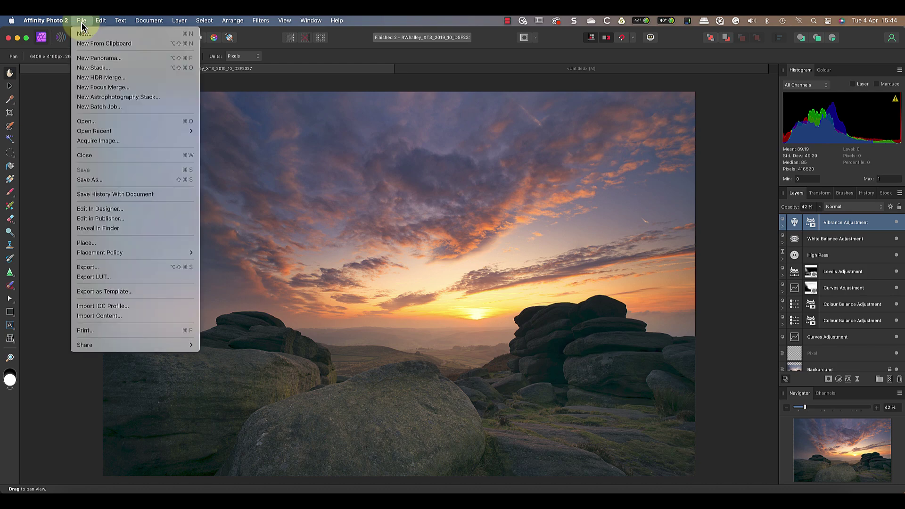
pyautogui.click(86, 45)
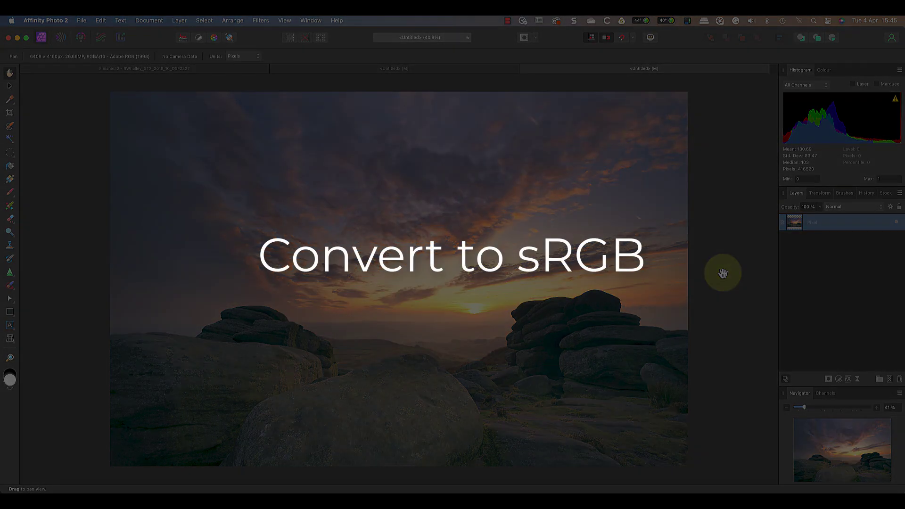
# Step: Convert the clipboard document to the sRGB IEC61966-2.1 profile
pyautogui.click(141, 21)
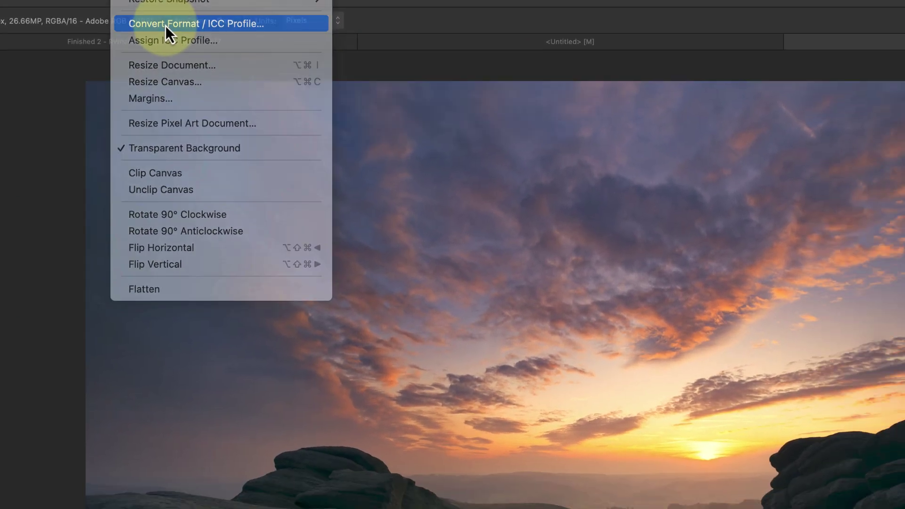
pyautogui.click(268, 74)
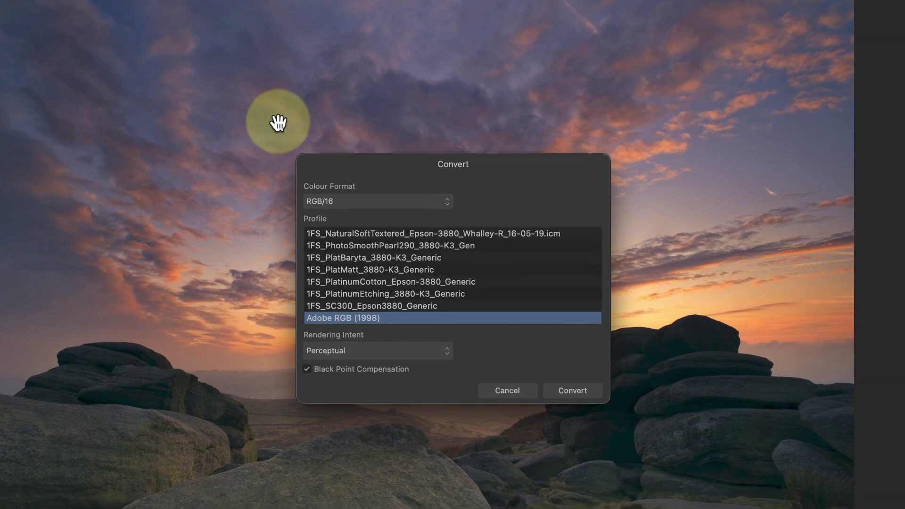
pyautogui.scroll(-3, 525, 268)
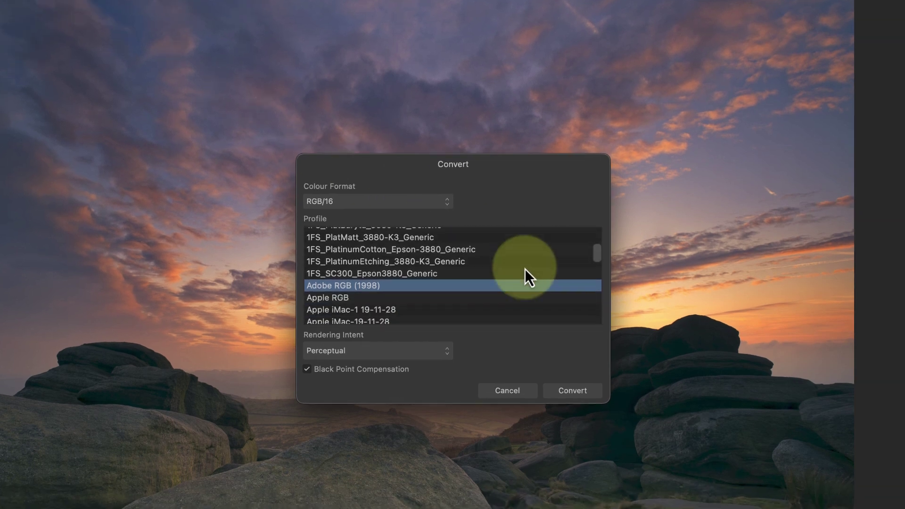
pyautogui.scroll(-1, 525, 269)
pyautogui.scroll(-2, 525, 268)
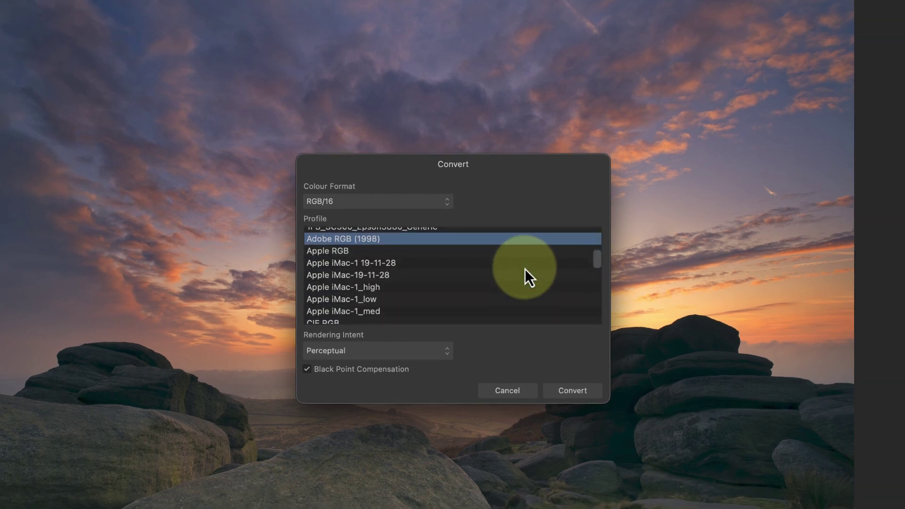
pyautogui.scroll(-2, 525, 269)
pyautogui.scroll(-2, 525, 268)
pyautogui.scroll(-5, 526, 270)
pyautogui.scroll(-2, 526, 269)
pyautogui.scroll(-2, 525, 269)
pyautogui.scroll(-1, 525, 269)
pyautogui.scroll(-2, 525, 269)
pyautogui.scroll(-2, 525, 269)
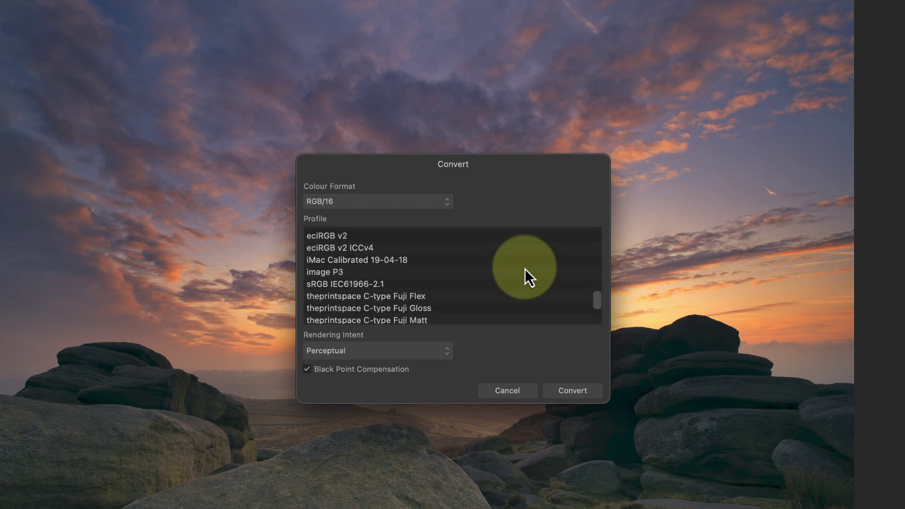
pyautogui.click(380, 283)
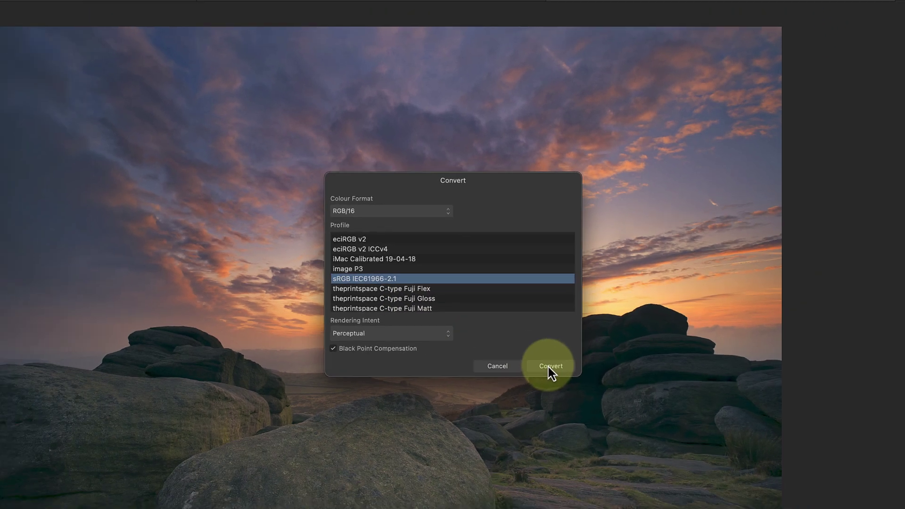
pyautogui.click(573, 391)
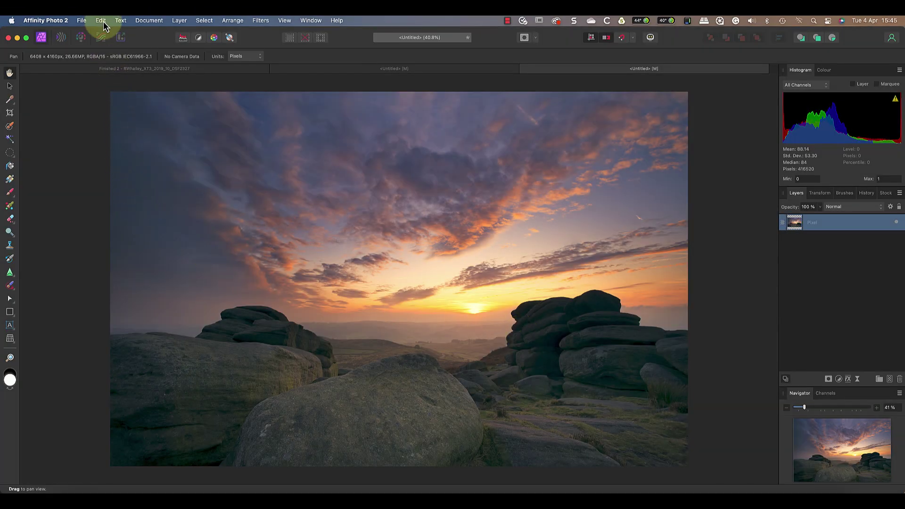
# Step: Copy the converted landscape and switch to the blank square document
pyautogui.click(101, 20)
pyautogui.click(104, 73)
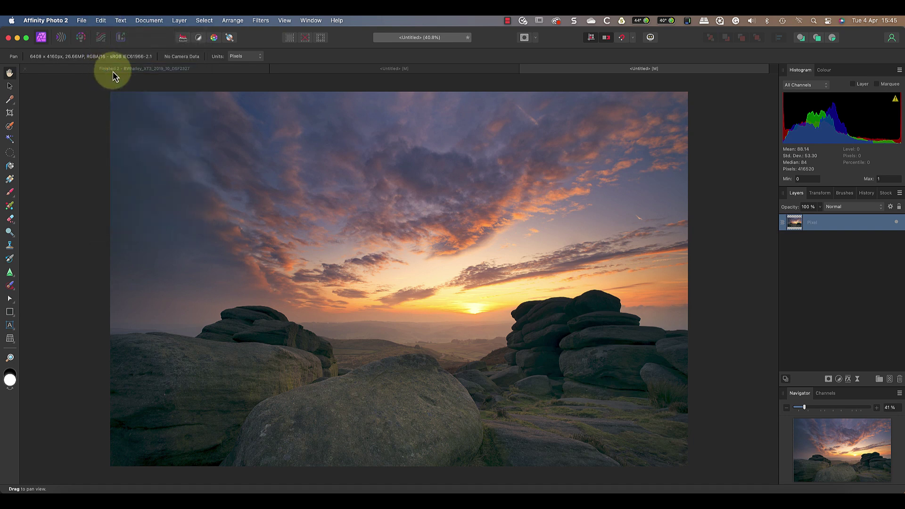
pyautogui.press('Delete')
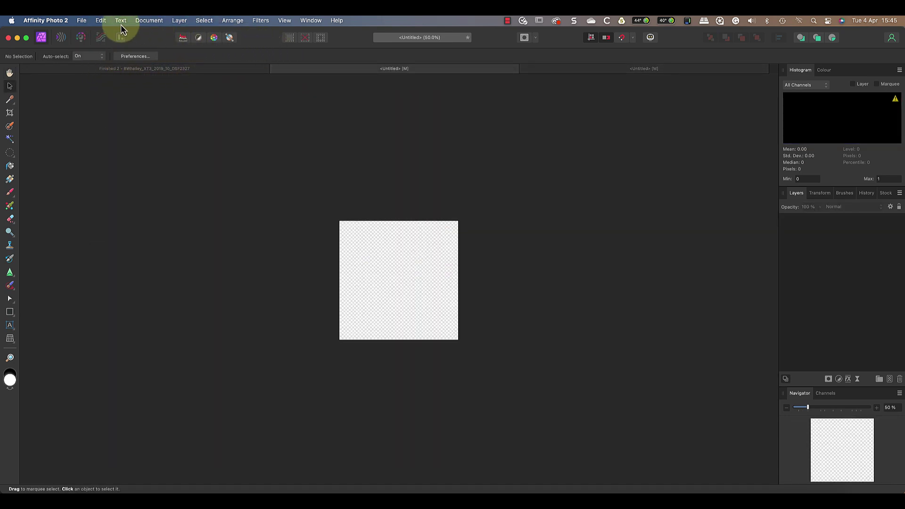
# Step: Paste the sRGB landscape into the square and shrink it to the canvas width
pyautogui.click(101, 20)
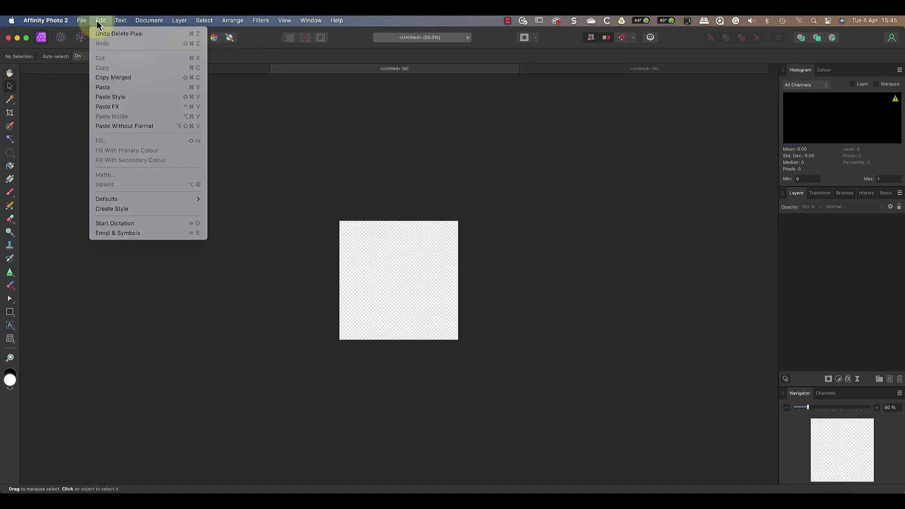
pyautogui.click(111, 89)
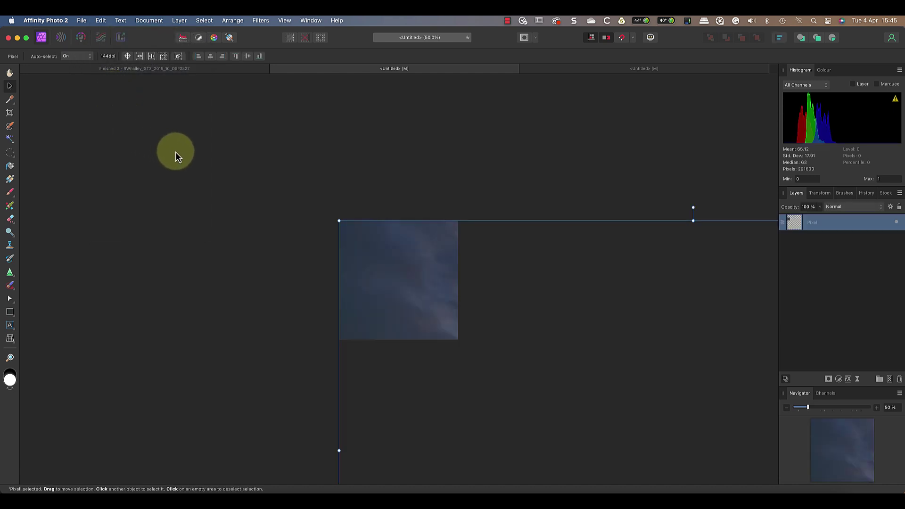
pyautogui.moveTo(328, 221)
pyautogui.mouseDown()
pyautogui.moveTo(469, 284)
pyautogui.moveTo(616, 401)
pyautogui.moveTo(635, 426)
pyautogui.moveTo(89, 107)
pyautogui.moveTo(71, 84)
pyautogui.moveTo(339, 268)
pyautogui.moveTo(325, 249)
pyautogui.mouseUp()
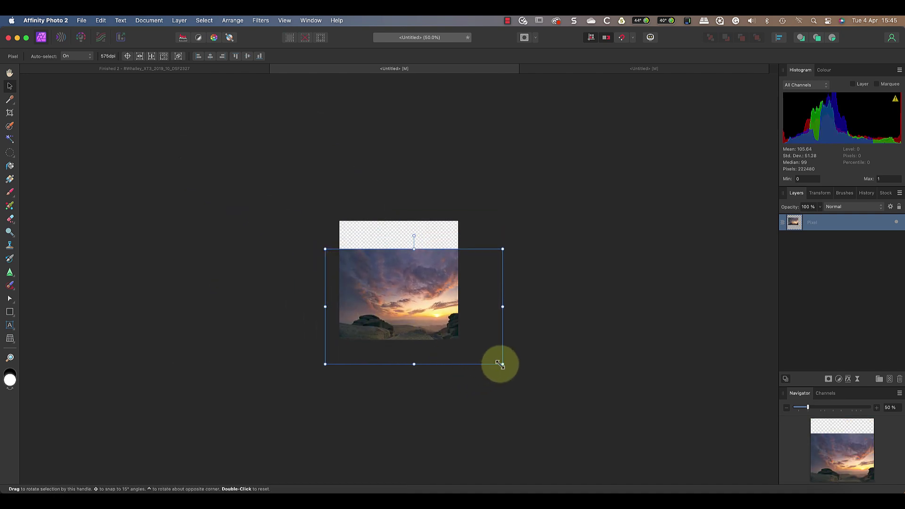
pyautogui.moveTo(501, 363); pyautogui.dragTo(461, 331)
pyautogui.moveTo(808, 408); pyautogui.dragTo(851, 410)
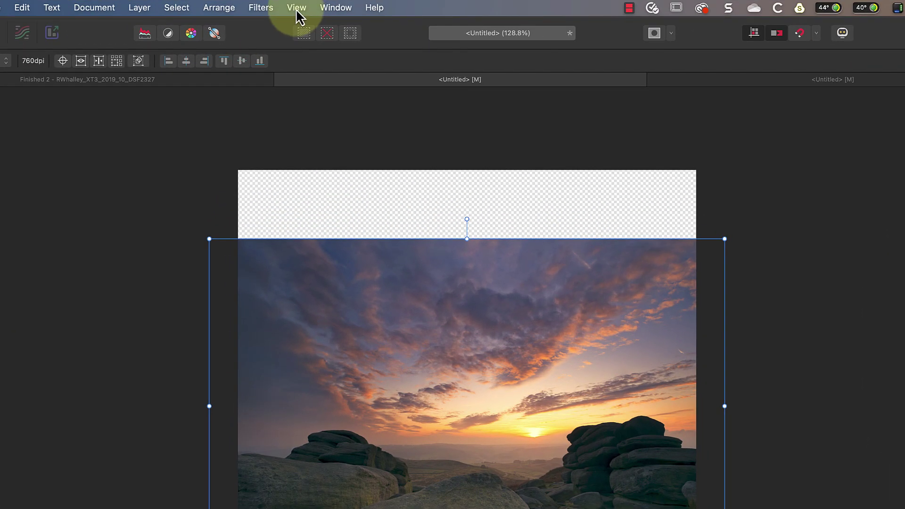
# Step: Add a horizontal and a vertical guide at 540 px through View > Guides
pyautogui.click(285, 20)
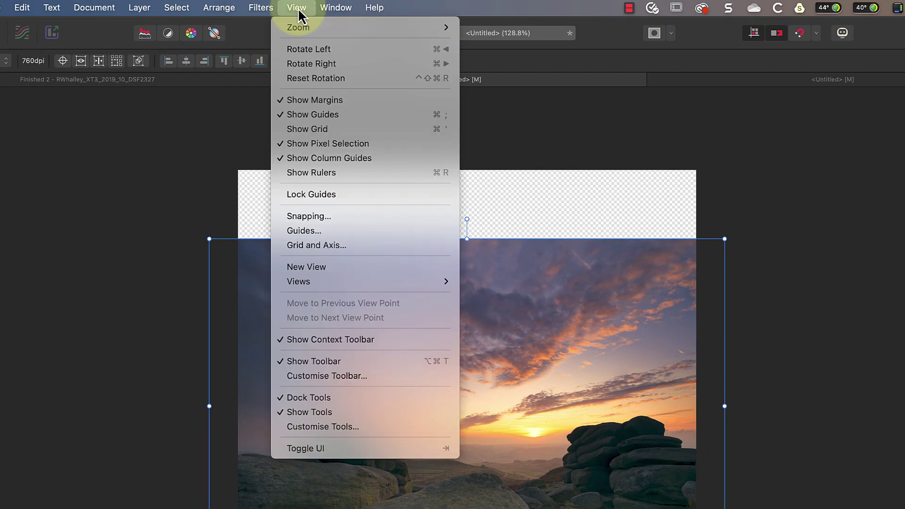
pyautogui.click(318, 233)
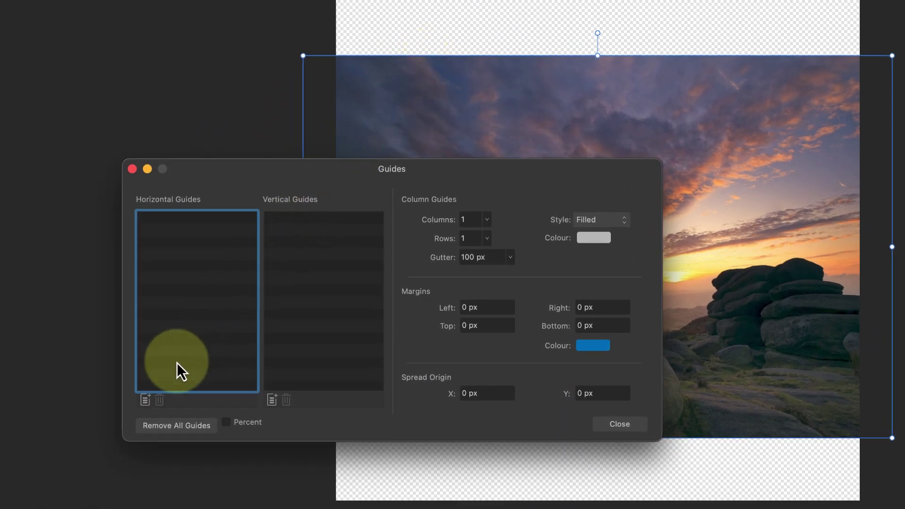
pyautogui.click(146, 403)
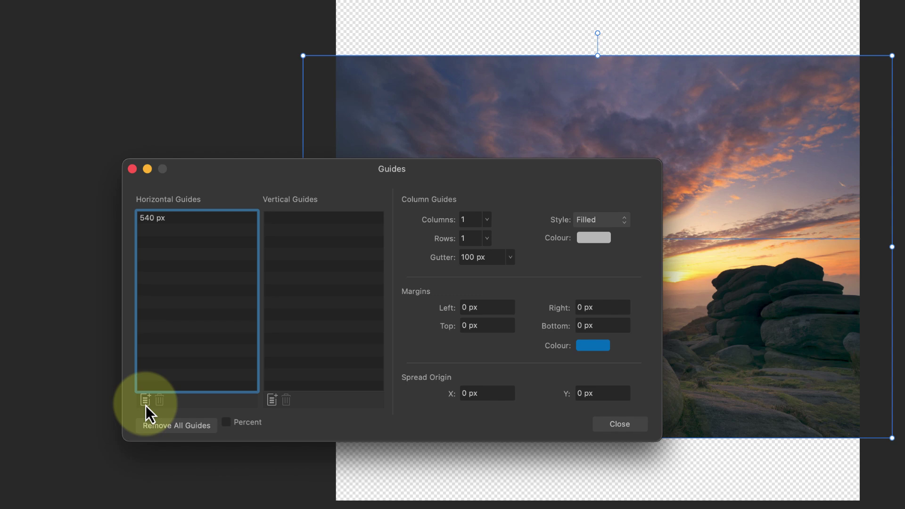
pyautogui.click(271, 401)
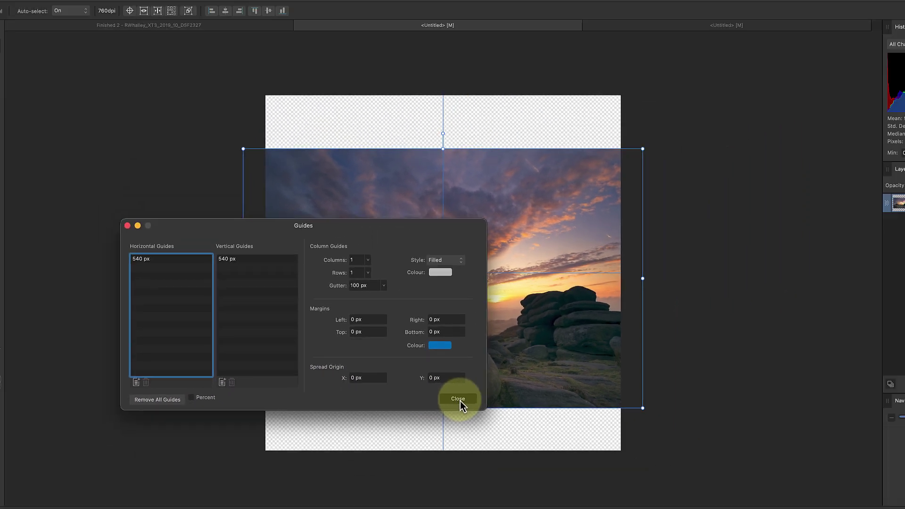
pyautogui.click(458, 400)
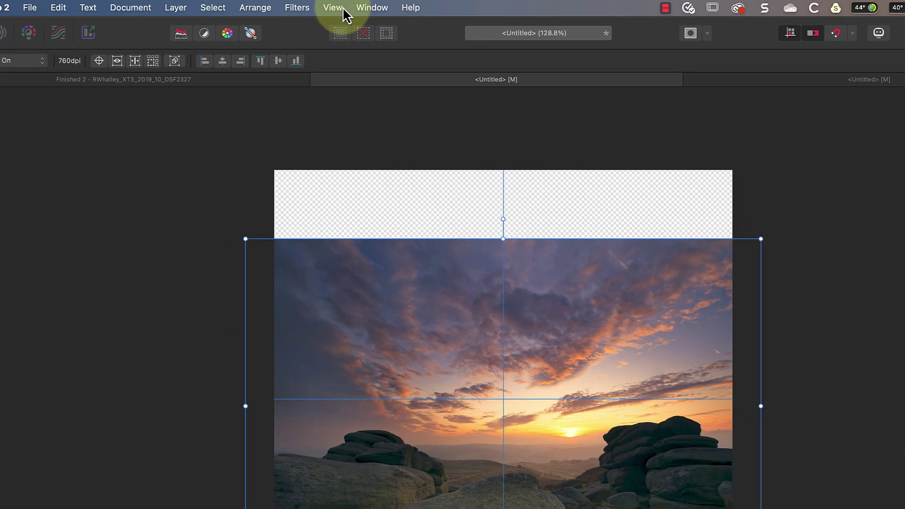
# Step: Turn on snapping in the View > Snapping settings
pyautogui.click(286, 21)
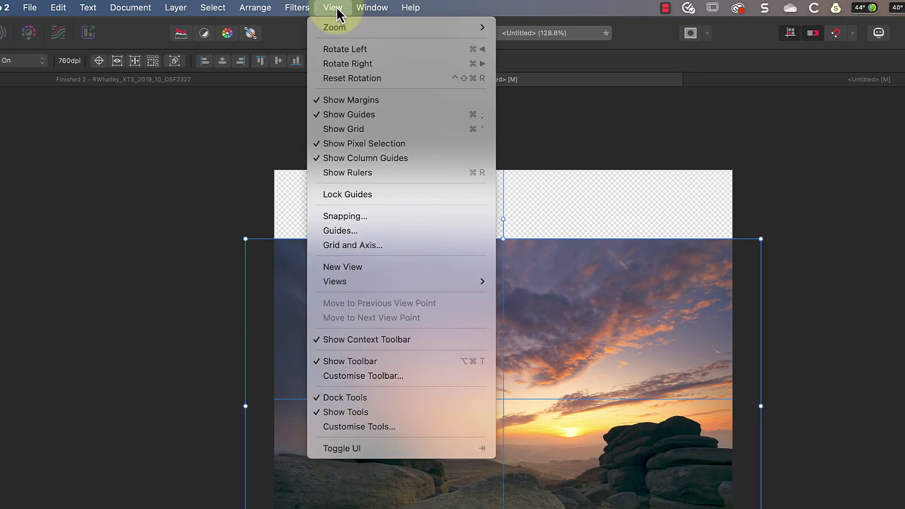
pyautogui.click(363, 216)
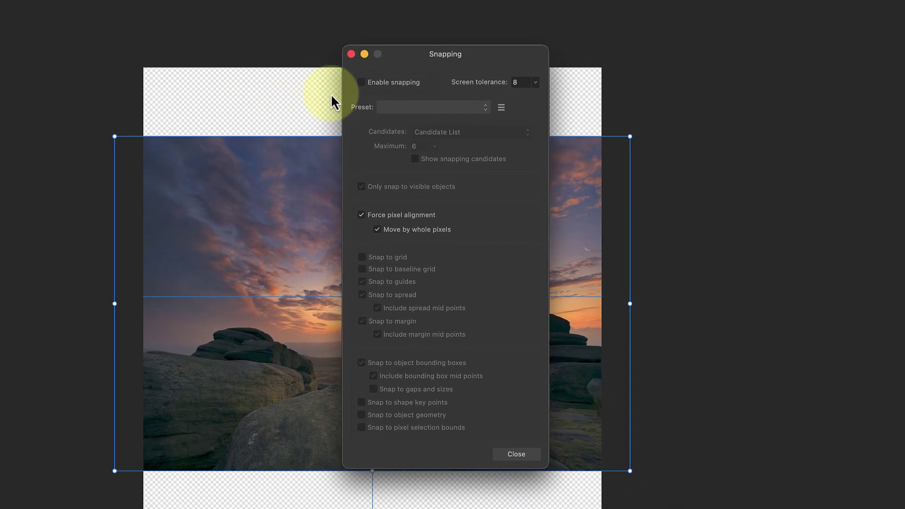
pyautogui.click(361, 83)
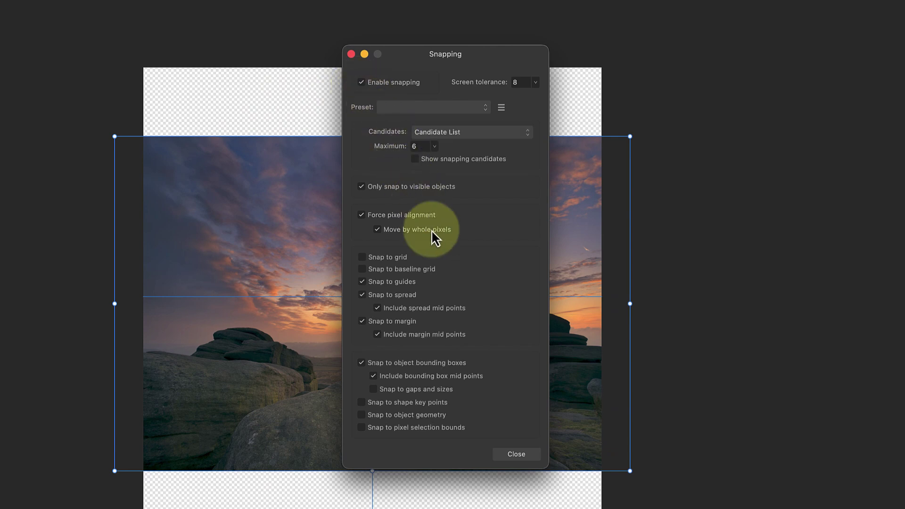
pyautogui.click(517, 456)
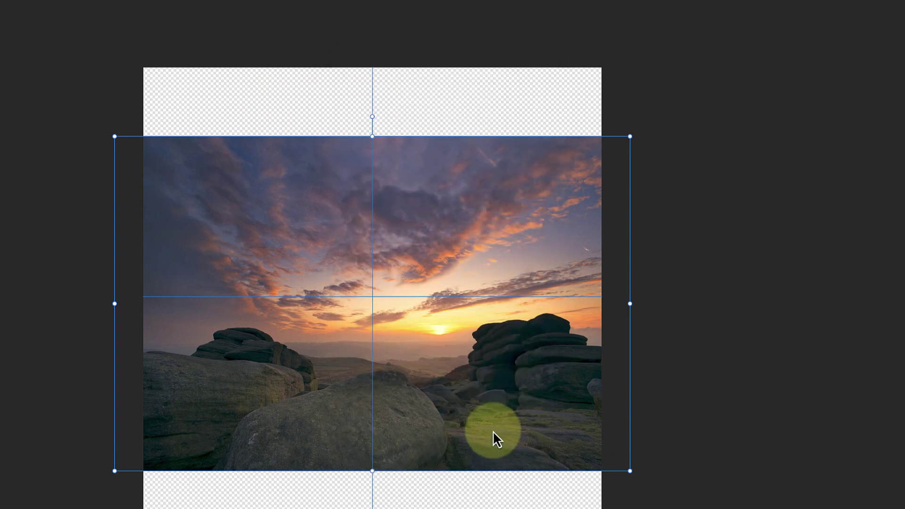
# Step: Move and scale the landscape so it snaps centred and spans the square's full width
pyautogui.moveTo(488, 424); pyautogui.dragTo(475, 397)
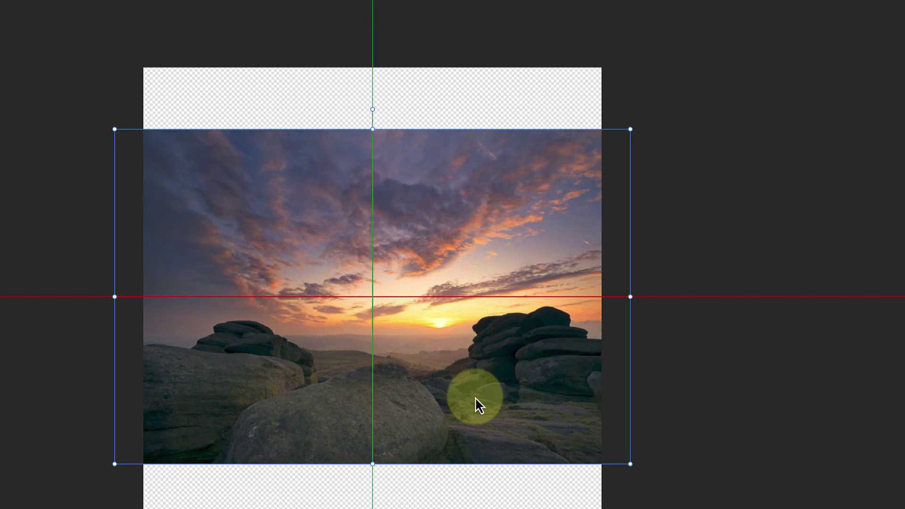
pyautogui.moveTo(628, 464); pyautogui.dragTo(602, 446)
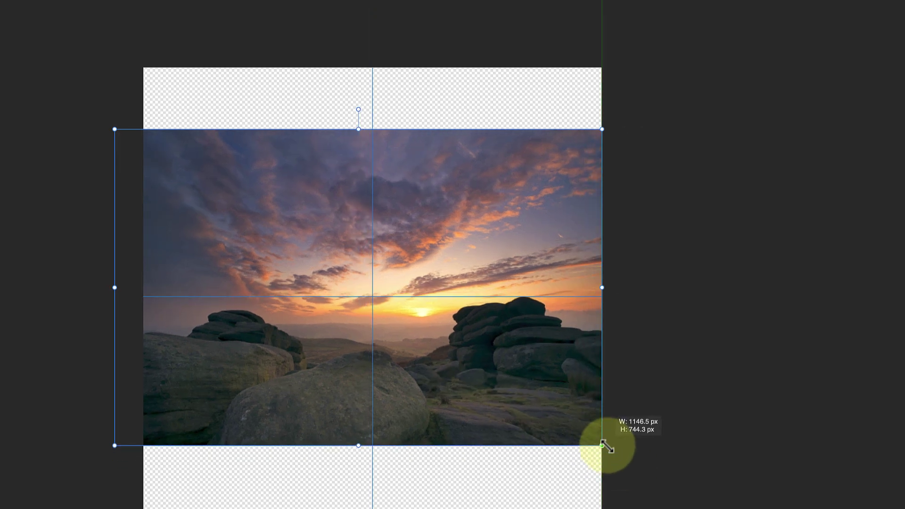
pyautogui.moveTo(115, 130); pyautogui.dragTo(147, 168)
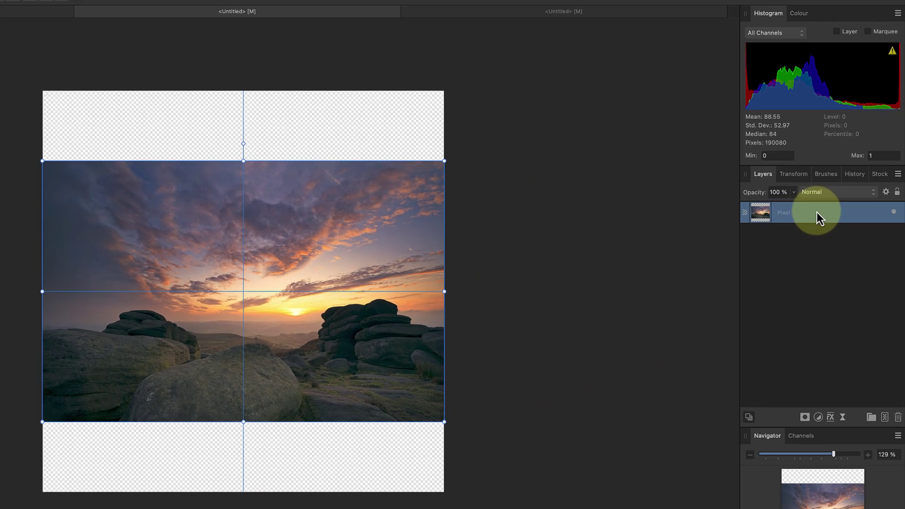
# Step: Stretch the lower landscape copy past every canvas edge so it fills the empty bands
pyautogui.press('super+shift+n')
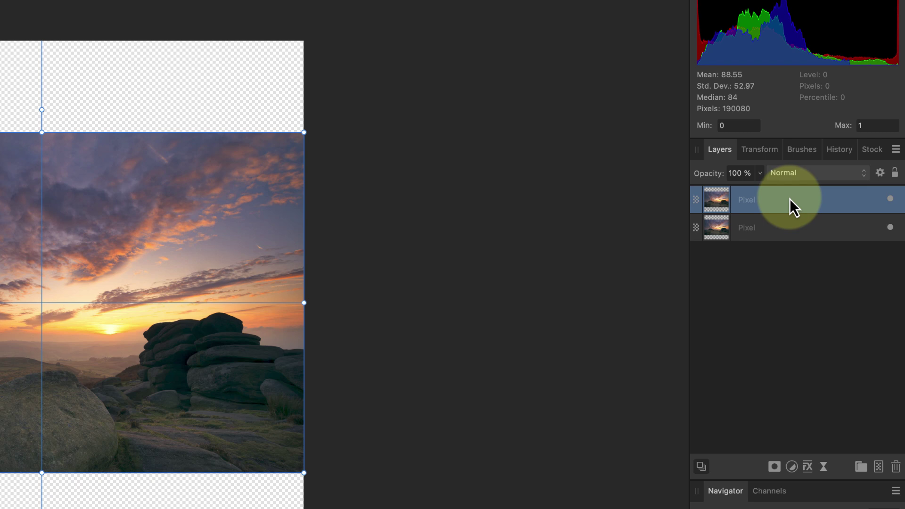
pyautogui.click(731, 232)
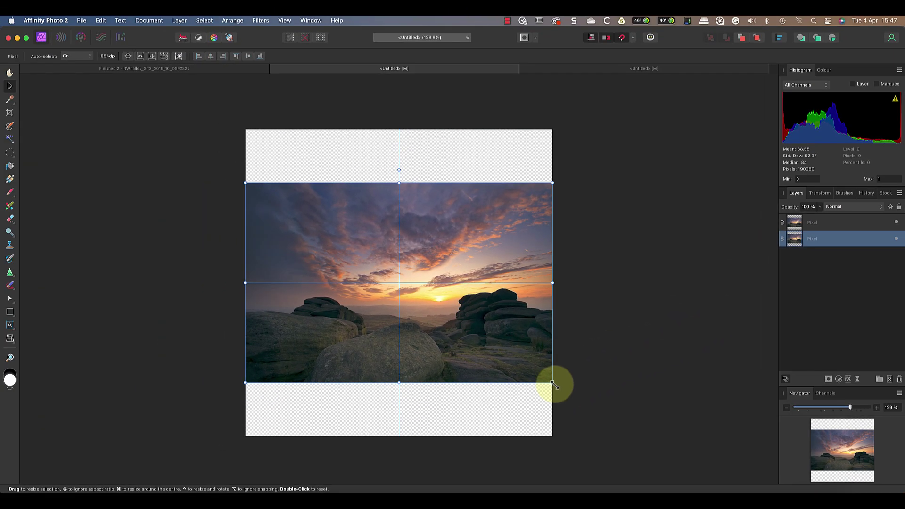
pyautogui.moveTo(551, 383); pyautogui.dragTo(670, 459)
pyautogui.moveTo(242, 184); pyautogui.dragTo(98, 88)
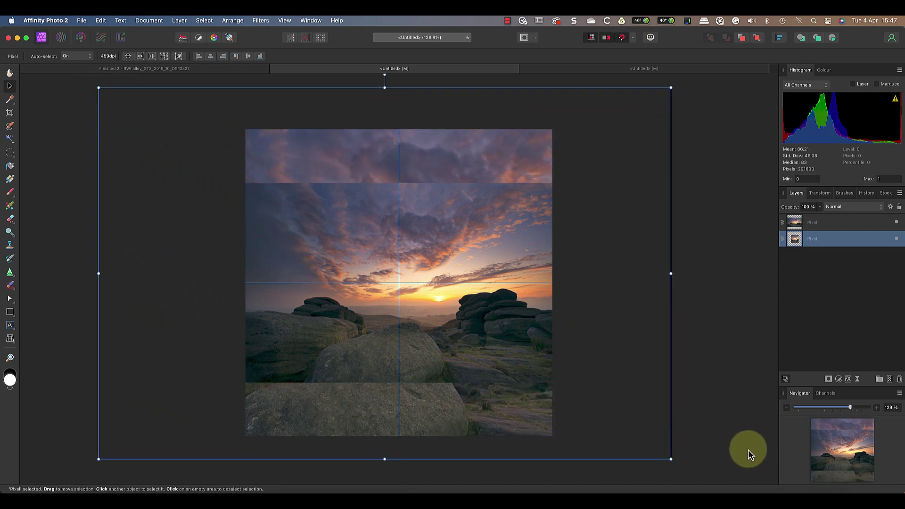
pyautogui.moveTo(670, 460)
pyautogui.mouseDown()
pyautogui.moveTo(721, 480)
pyautogui.moveTo(740, 467)
pyautogui.mouseUp()
pyautogui.scroll(2, 259, 226)
pyautogui.scroll(3, 258, 225)
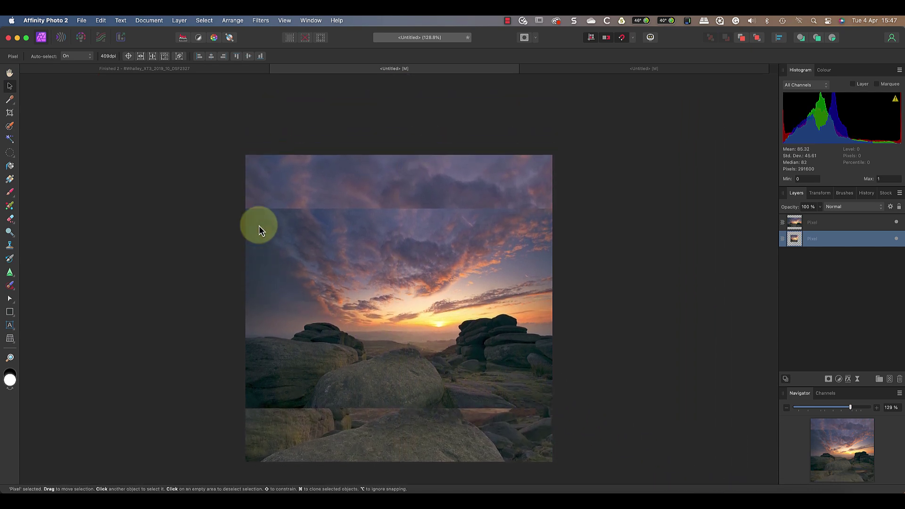
pyautogui.scroll(1, 241, 221)
pyautogui.moveTo(99, 124); pyautogui.dragTo(79, 112)
# Step: Add a live Gaussian Blur with a radius of about 28 px to the background copy
pyautogui.click(180, 20)
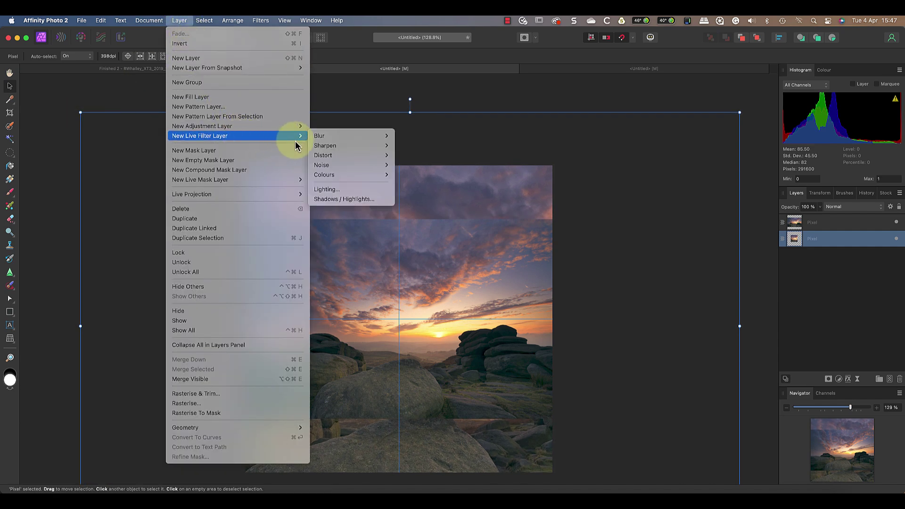
pyautogui.moveTo(320, 136)
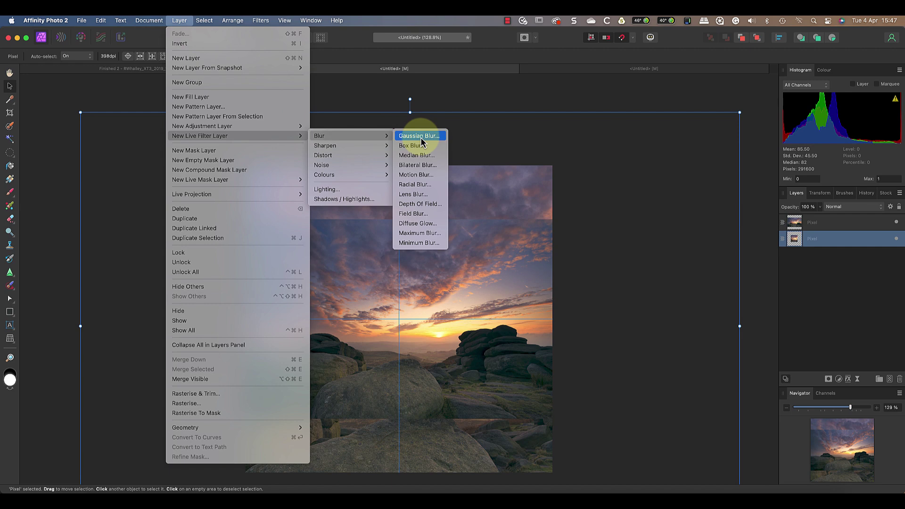
pyautogui.click(420, 138)
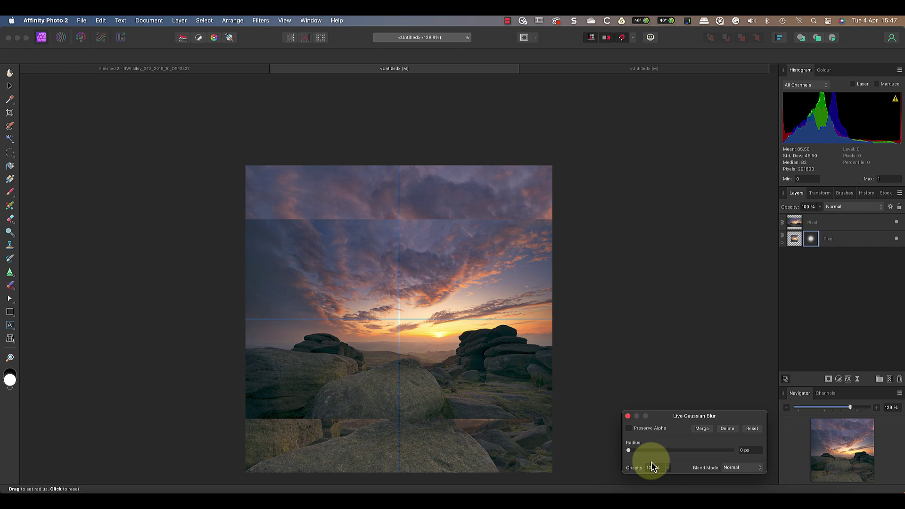
pyautogui.moveTo(632, 453); pyautogui.dragTo(695, 453)
pyautogui.click(629, 418)
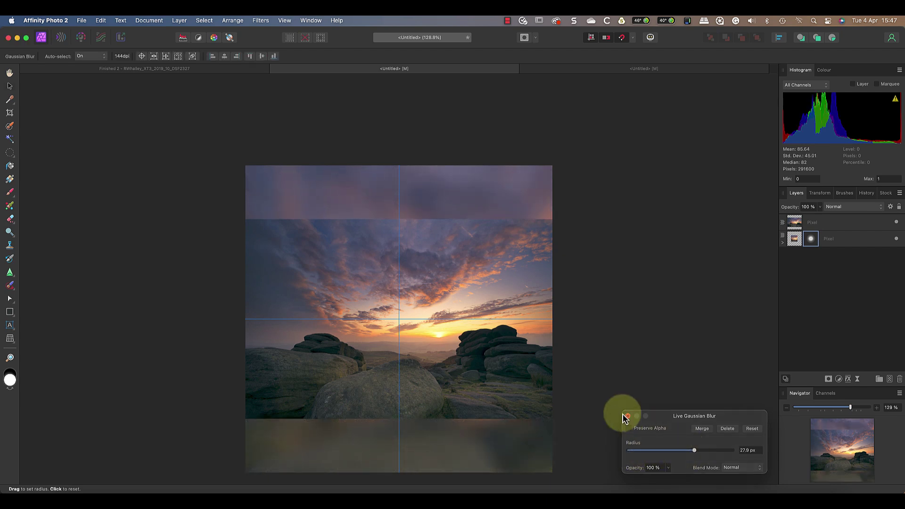
pyautogui.scroll(-2, 540, 379)
pyautogui.scroll(-3, 539, 379)
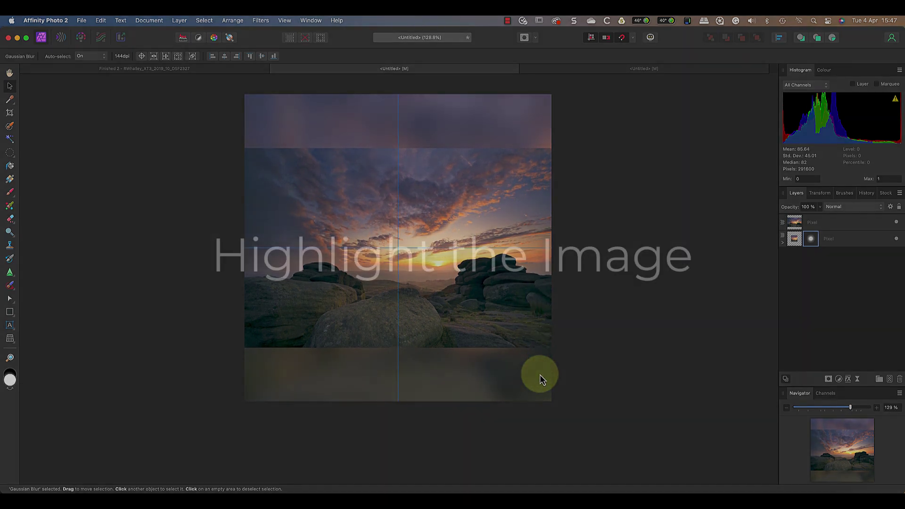
pyautogui.scroll(1, 539, 376)
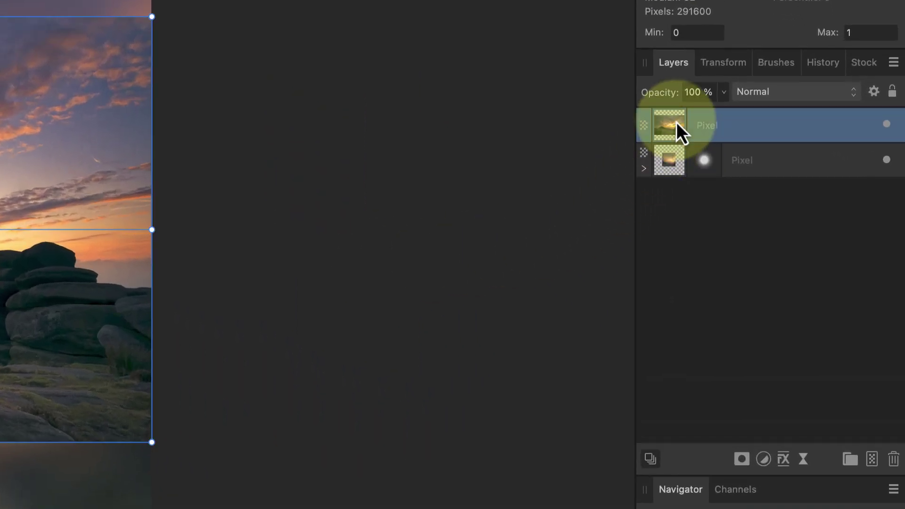
# Step: Give the top image a thin 0.5 px Outline aligned inside its edge
pyautogui.click(784, 460)
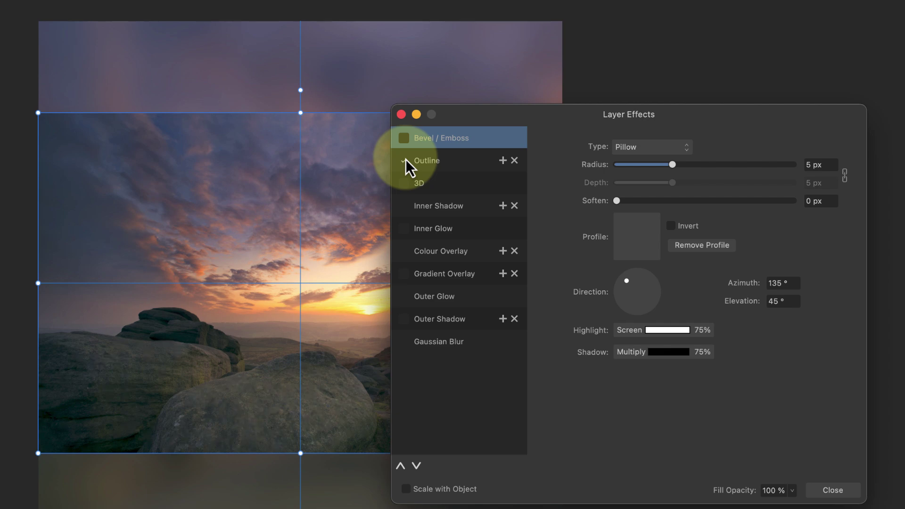
pyautogui.click(405, 160)
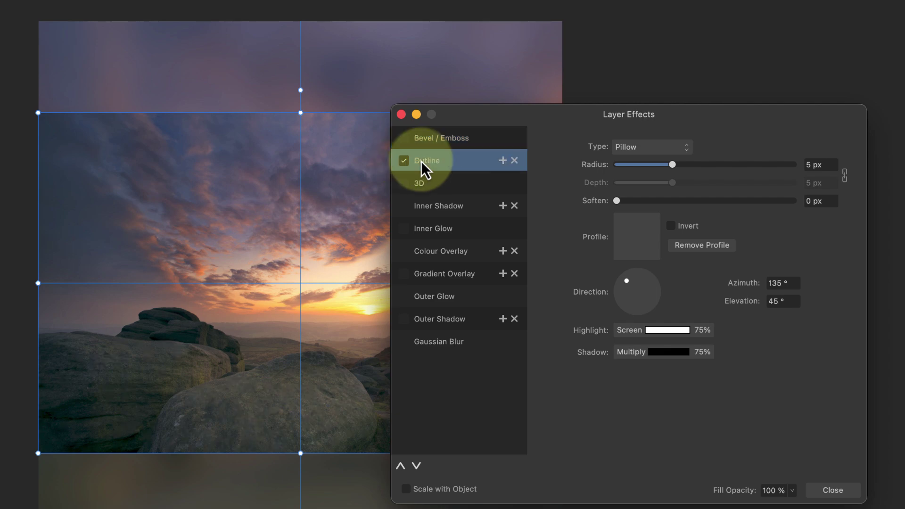
pyautogui.moveTo(616, 183); pyautogui.dragTo(638, 187)
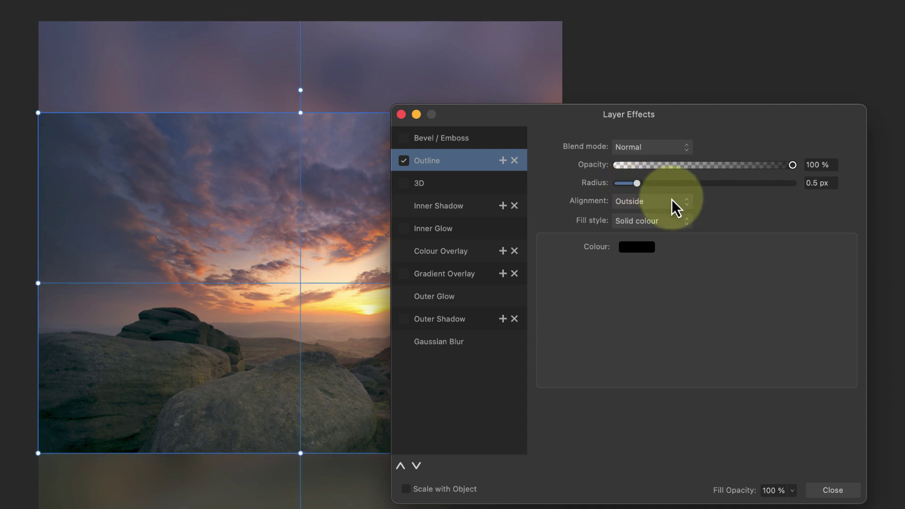
pyautogui.click(687, 206)
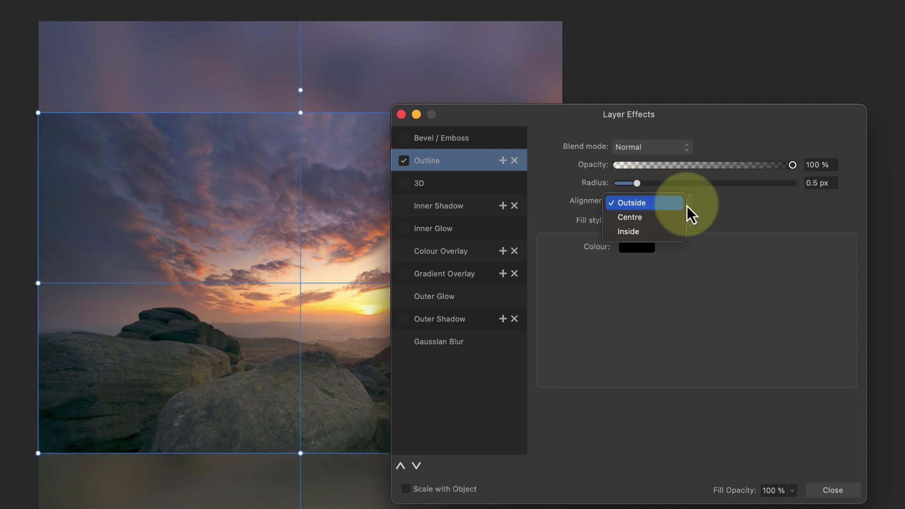
pyautogui.click(637, 234)
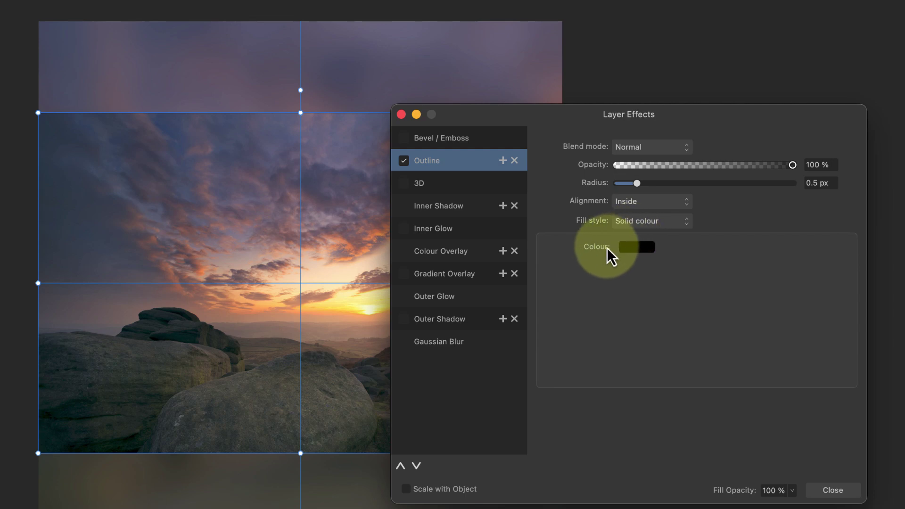
# Step: Enable an Outer Shadow on the top image and close Layer Effects
pyautogui.click(441, 321)
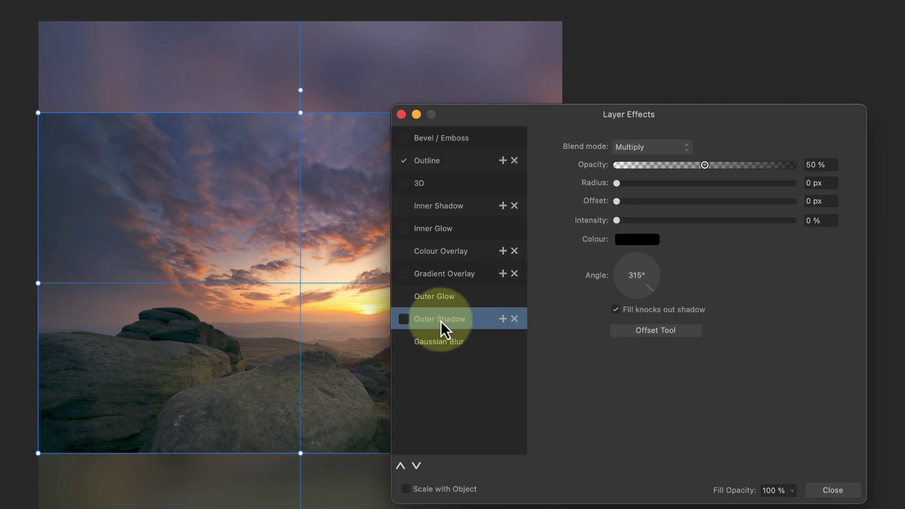
pyautogui.click(403, 319)
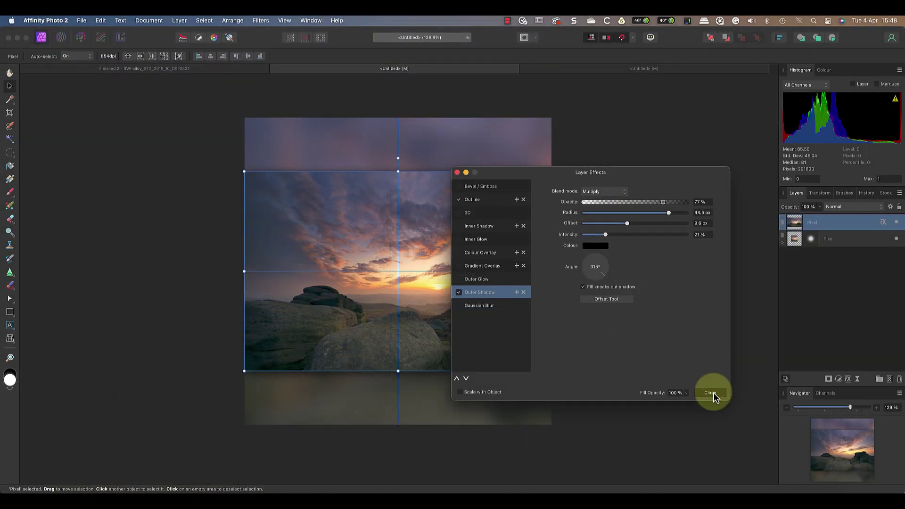
pyautogui.click(711, 394)
pyautogui.click(672, 355)
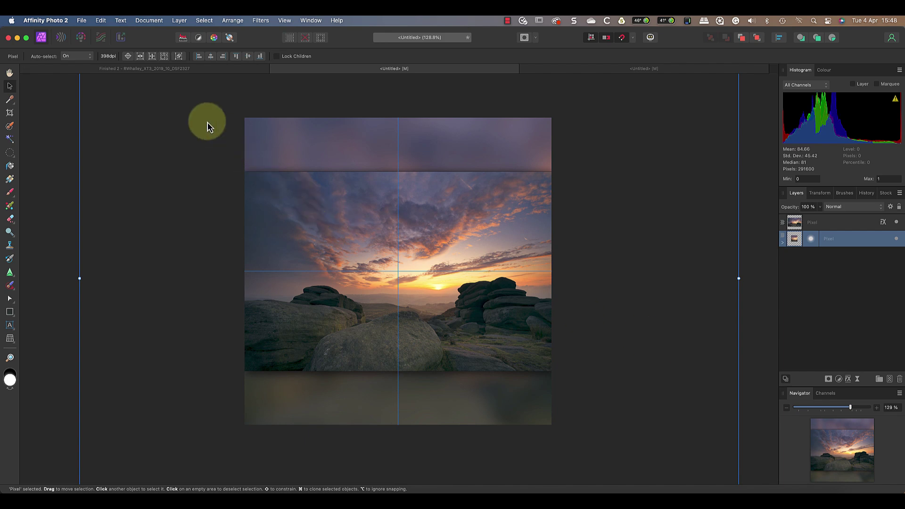
# Step: Save the square post document with the file name 'Instagram'
pyautogui.click(81, 20)
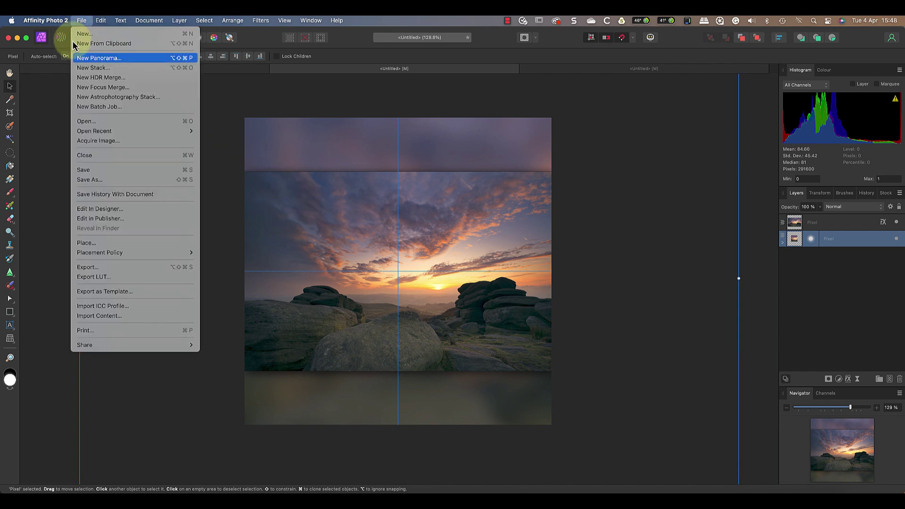
pyautogui.click(96, 175)
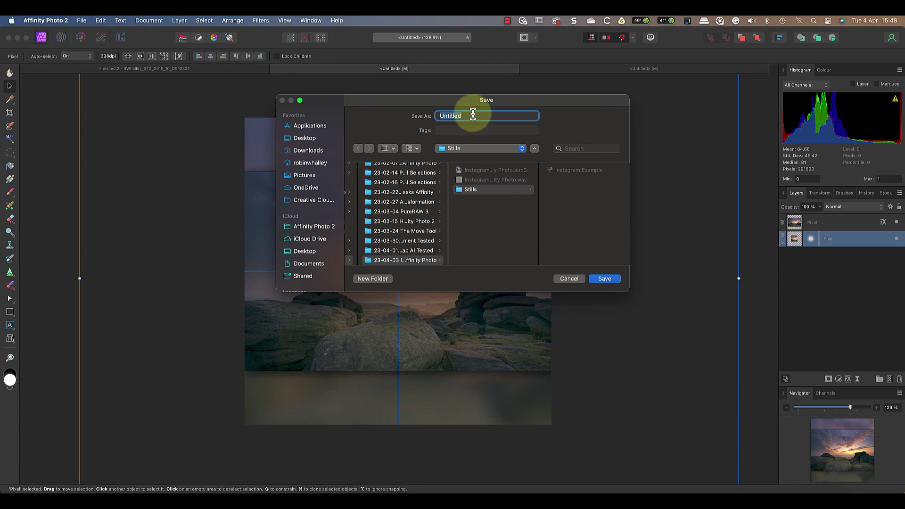
pyautogui.write('Instagram')
pyautogui.click(604, 278)
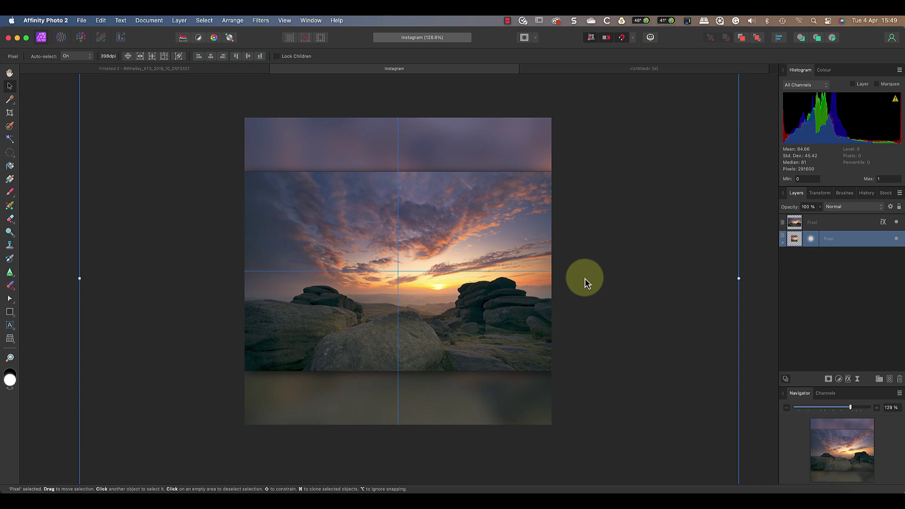
# Step: Set up a 1080×1080 JPEG export with quality lowered to about 70
pyautogui.click(81, 20)
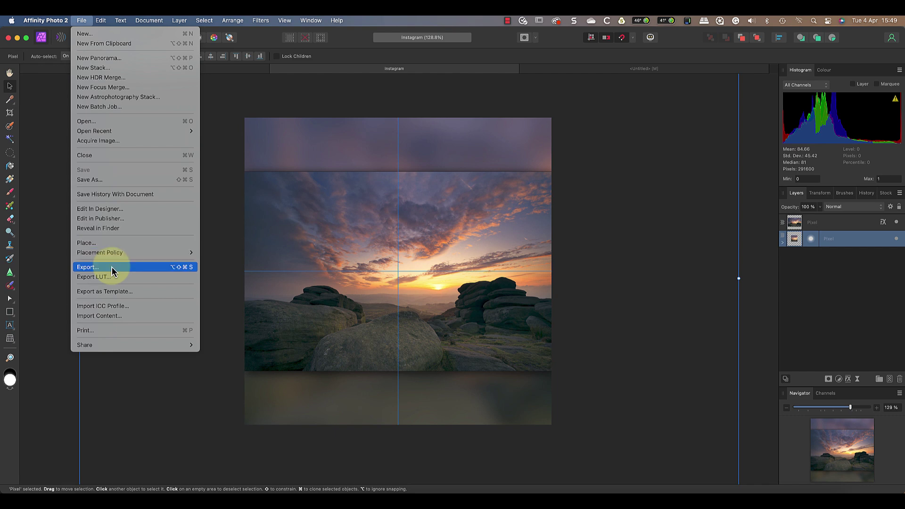
pyautogui.click(207, 273)
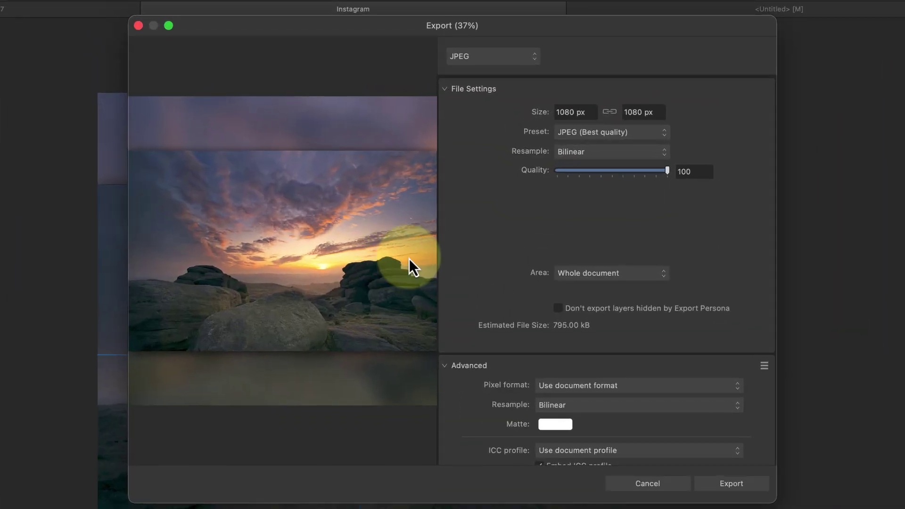
pyautogui.click(533, 62)
pyautogui.click(473, 59)
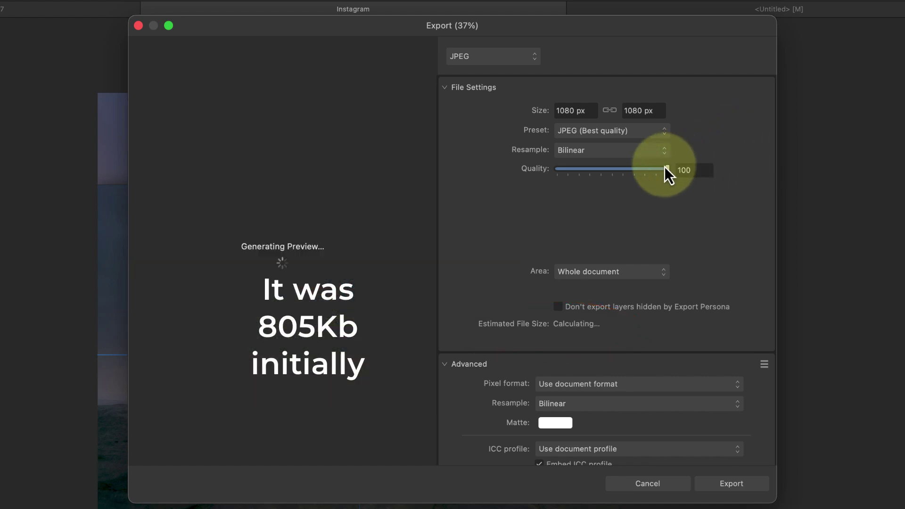
pyautogui.moveTo(665, 169); pyautogui.dragTo(633, 170)
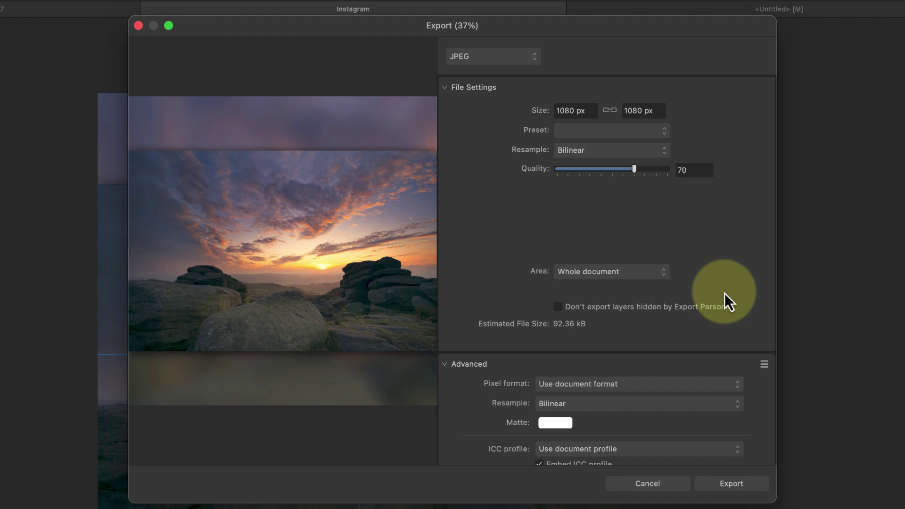
pyautogui.scroll(-5, 725, 294)
pyautogui.scroll(-5, 725, 294)
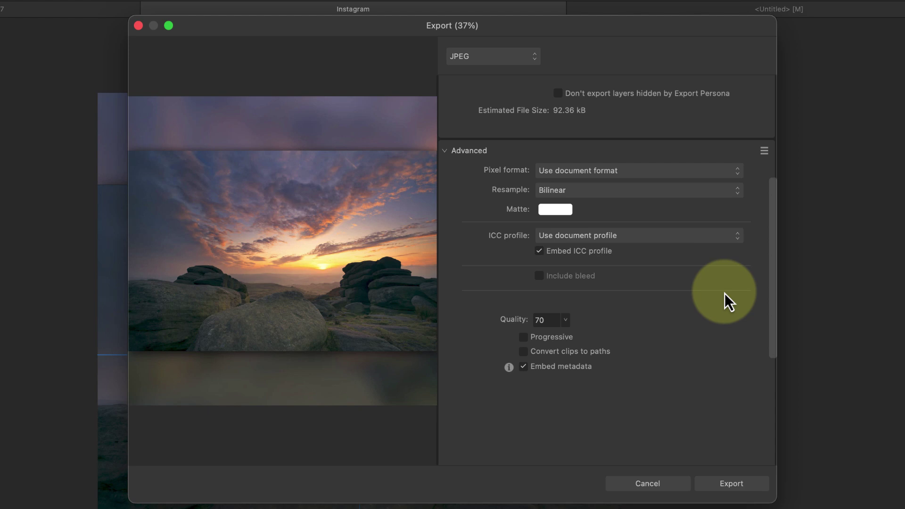
# Step: Keep the document colour profile and save the JPEG as 'Instagram'
pyautogui.click(738, 237)
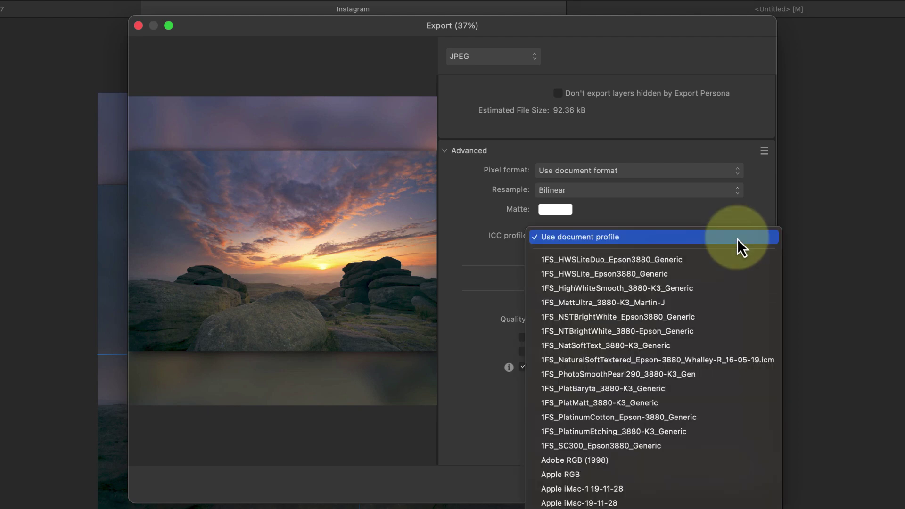
pyautogui.click(612, 239)
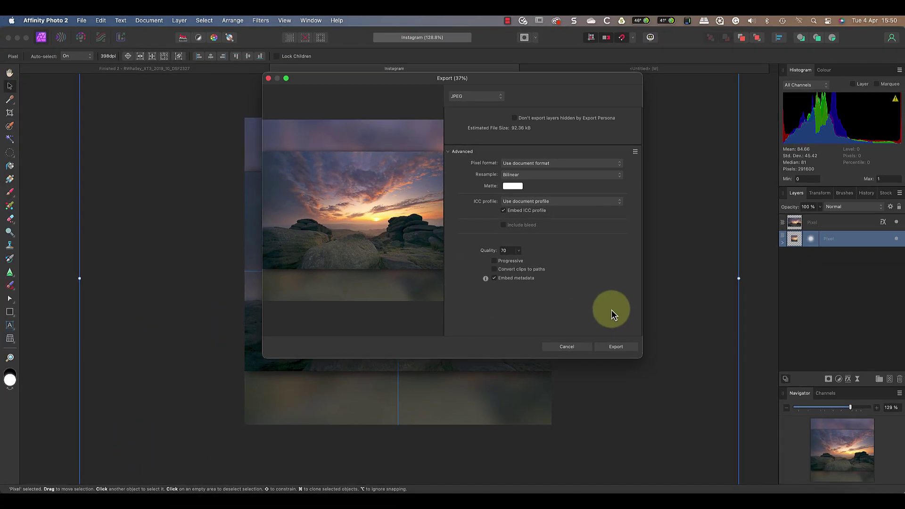
pyautogui.click(613, 348)
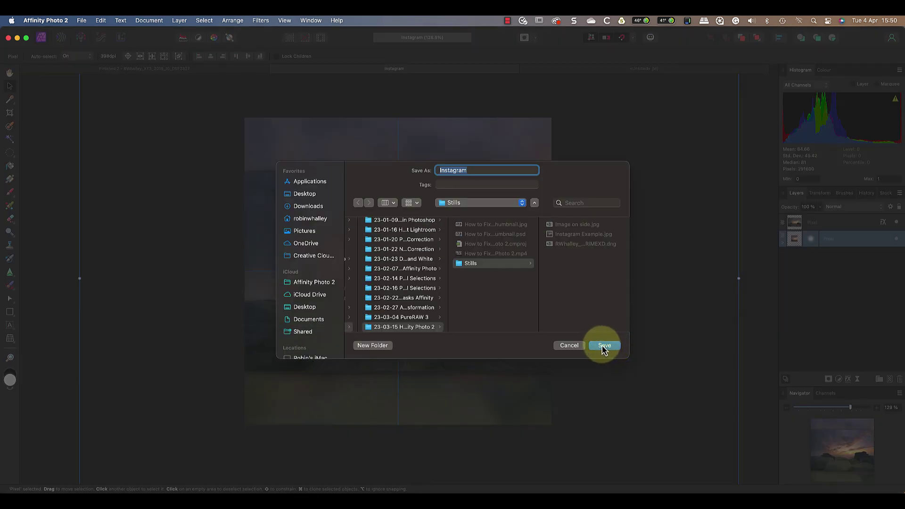
pyautogui.click(606, 349)
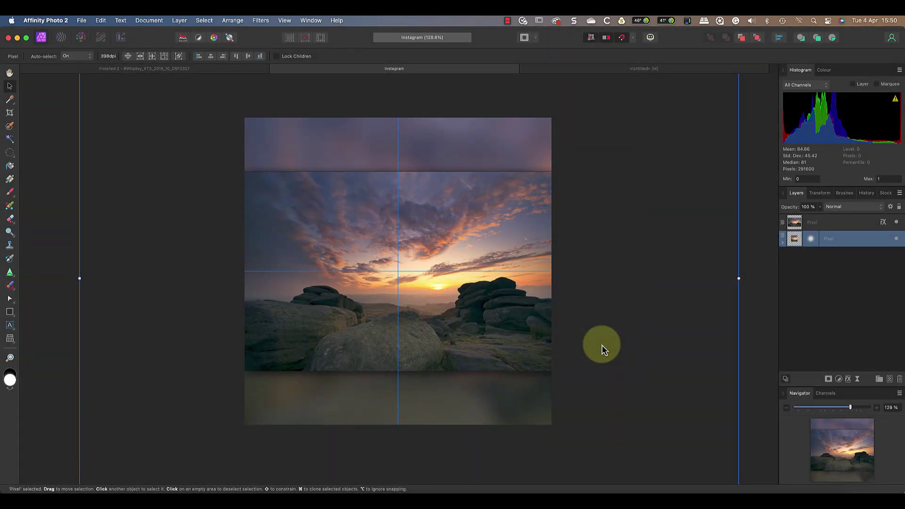